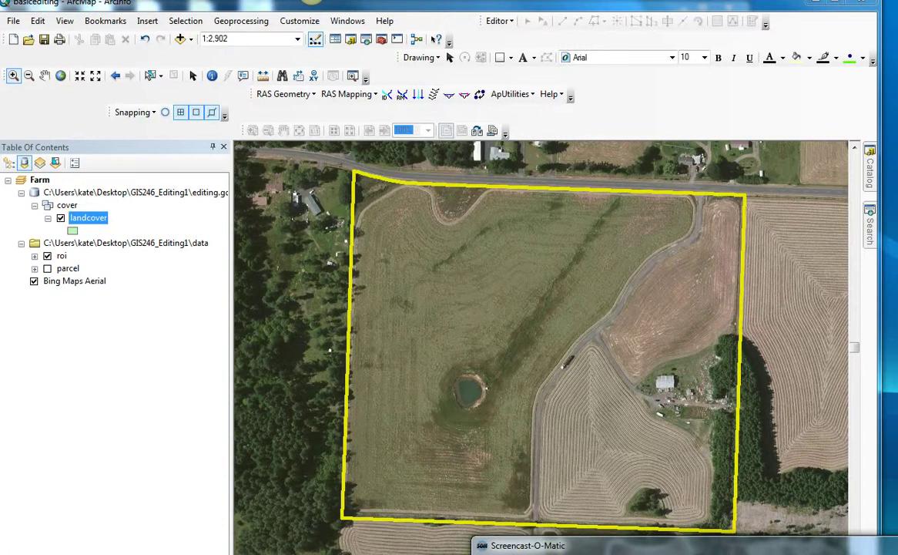
# Symbolize the landcover layer with no fill color and a red outline.
pyautogui.click(73, 230)
pyautogui.click(297, 240)
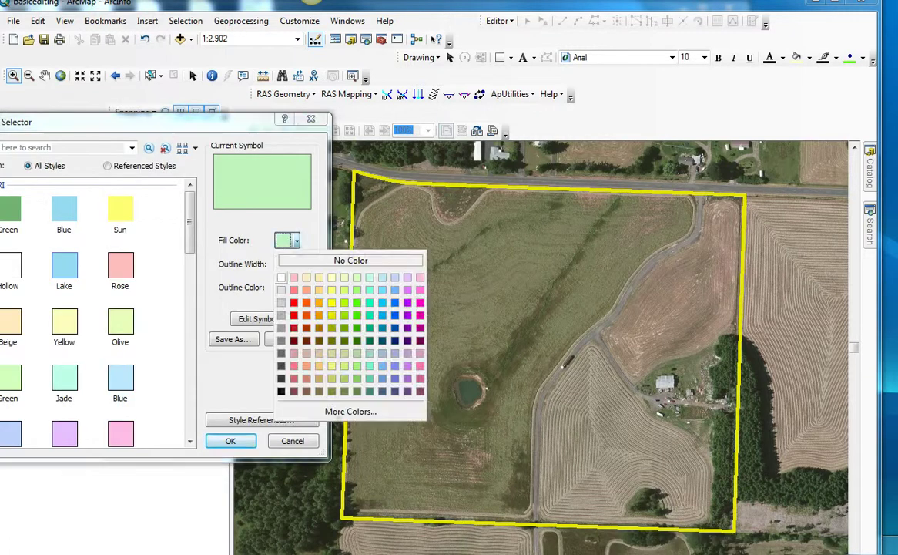
pyautogui.click(350, 254)
pyautogui.click(297, 288)
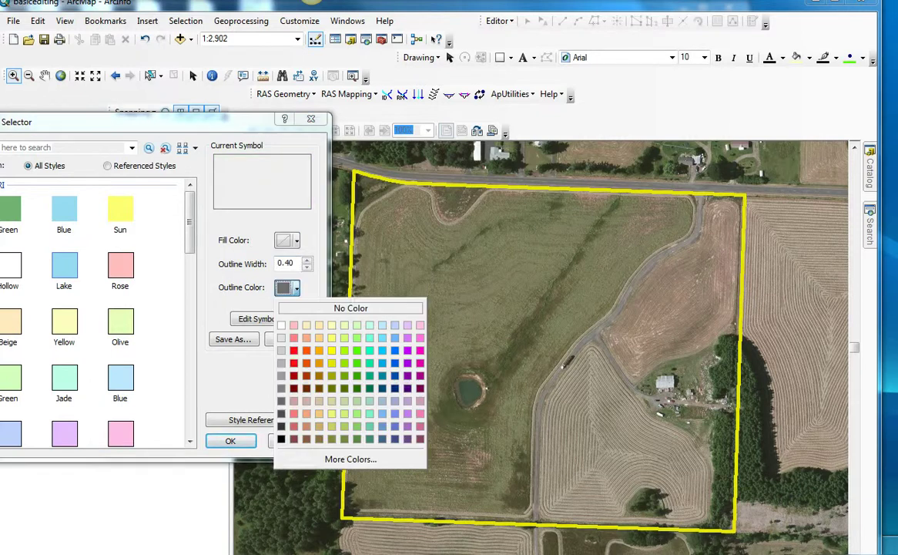
pyautogui.click(293, 350)
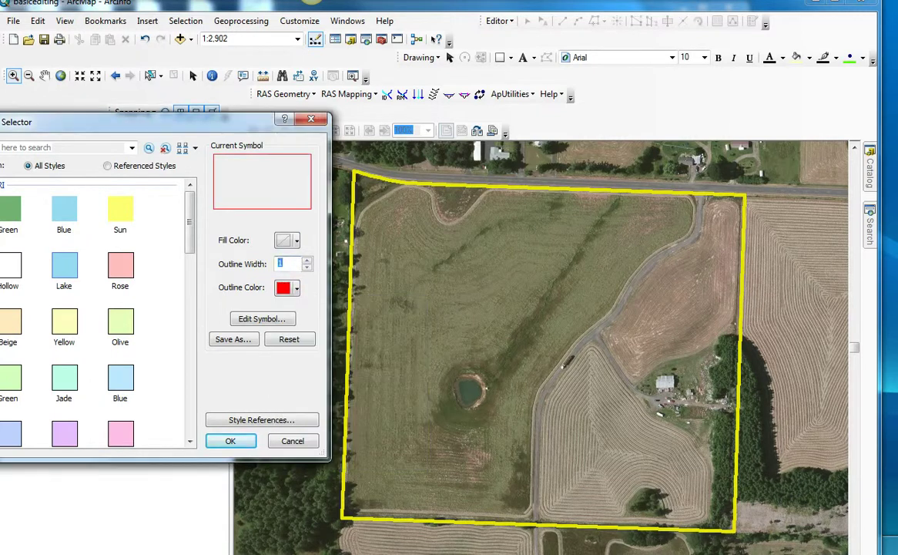
pyautogui.click(230, 440)
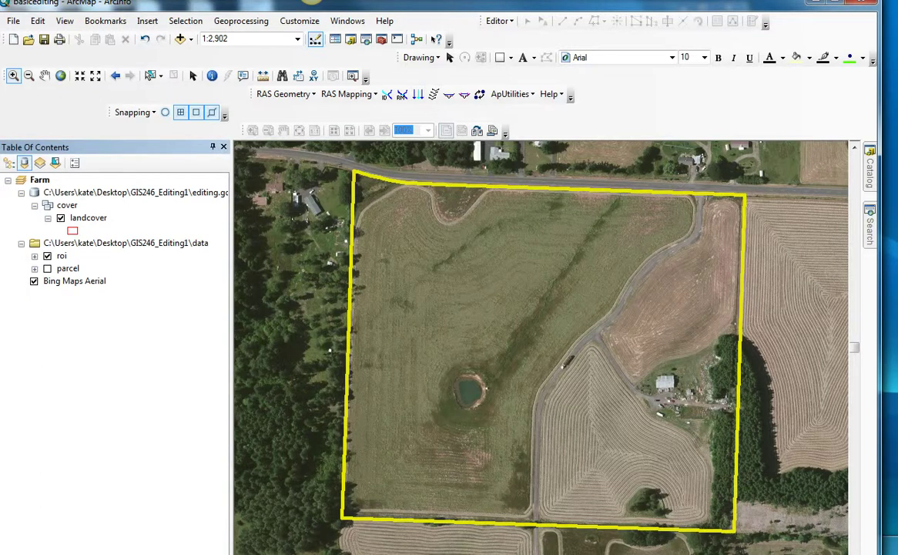
# Start an edit session on the landcover layer and continue past the spatial reference warnings.
pyautogui.click(497, 22)
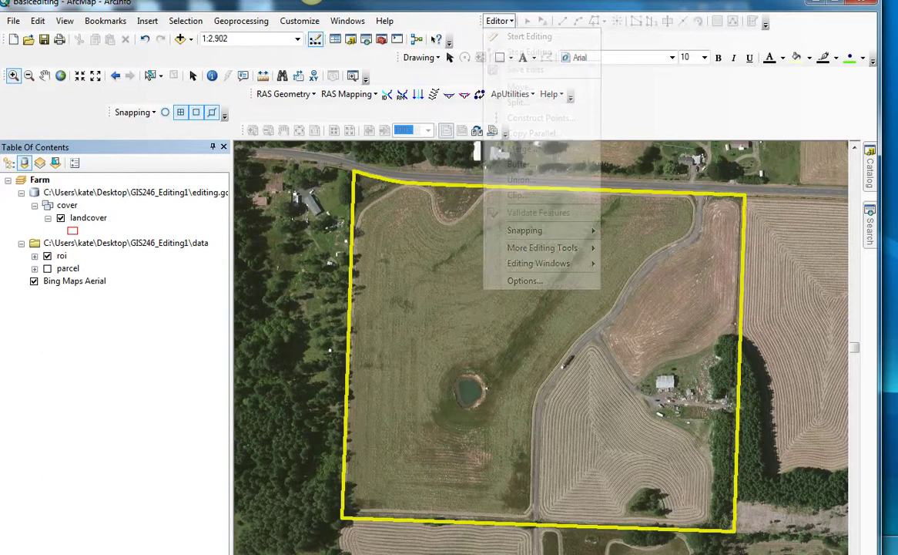
pyautogui.click(529, 36)
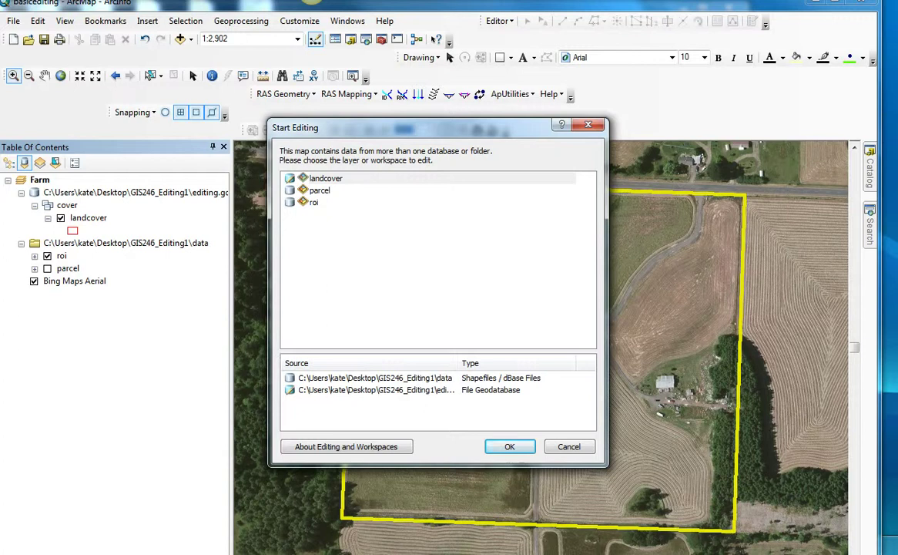
pyautogui.click(326, 178)
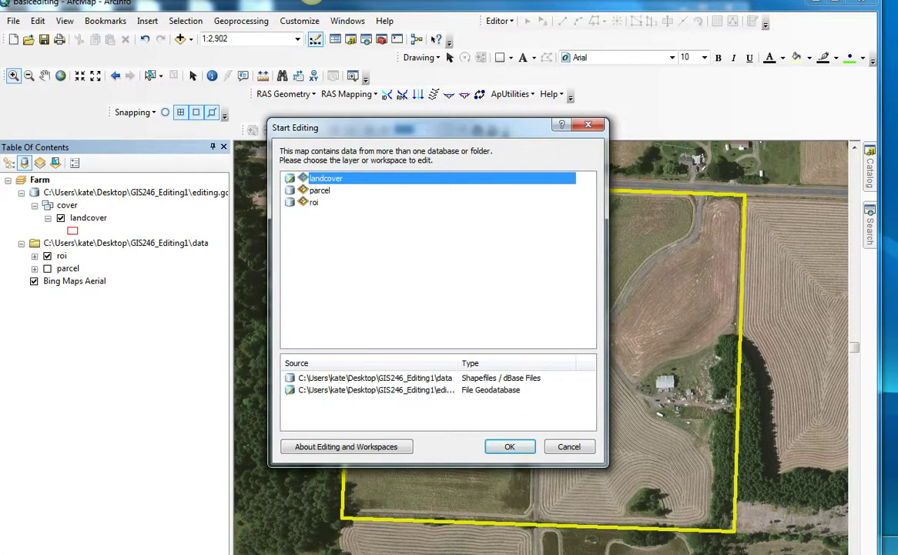
pyautogui.click(509, 446)
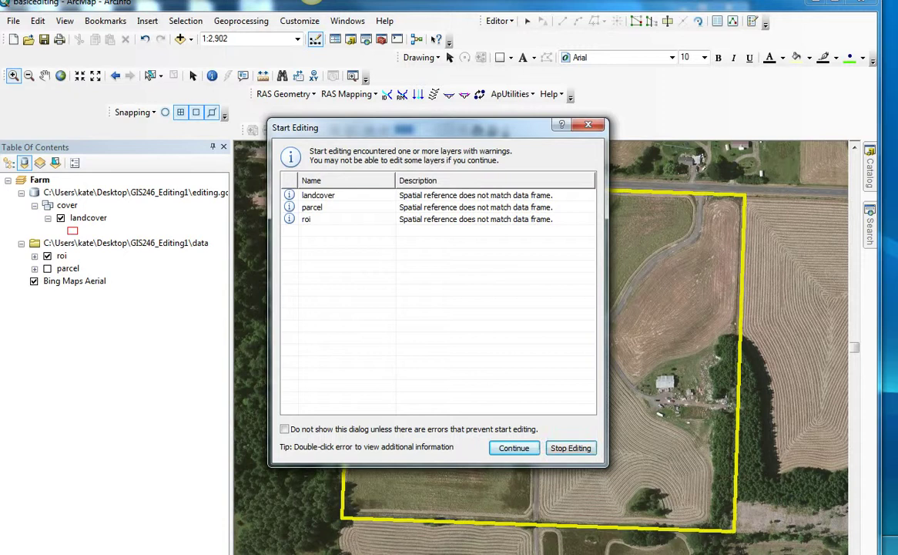
pyautogui.click(319, 195)
pyautogui.click(514, 447)
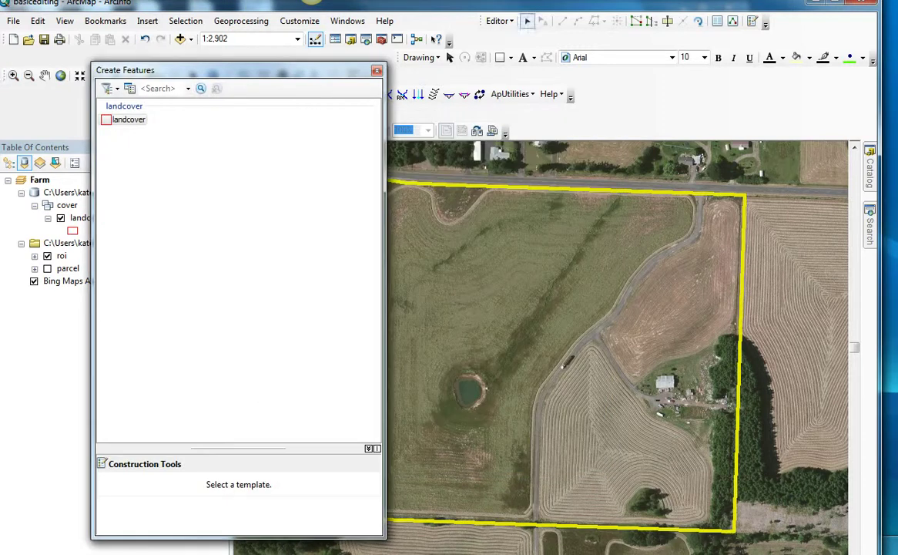
# Select the landcover feature template, review its construction tools, and move the Create Features window off the west side of the map.
pyautogui.click(128, 119)
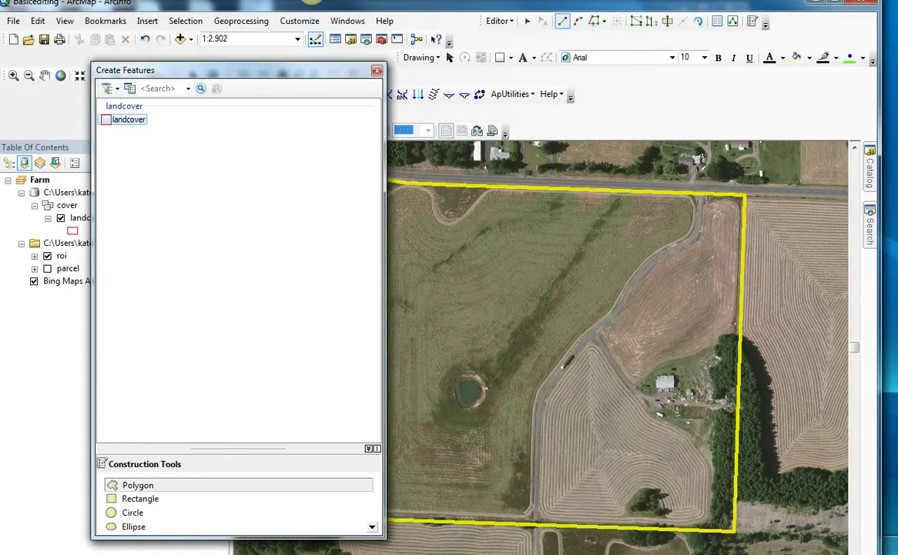
pyautogui.scroll(-2, 231, 504)
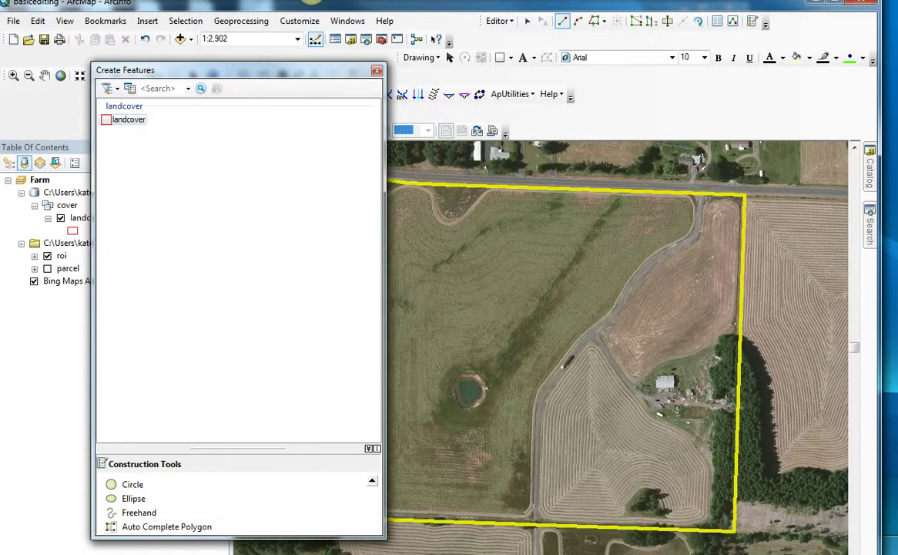
pyautogui.scroll(1, 239, 505)
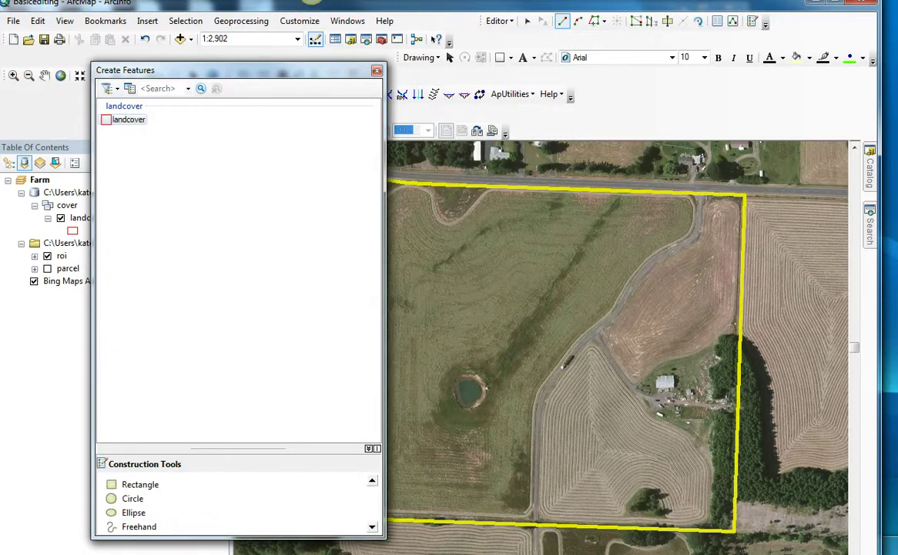
pyautogui.moveTo(817, 106); pyautogui.dragTo(767, 12)
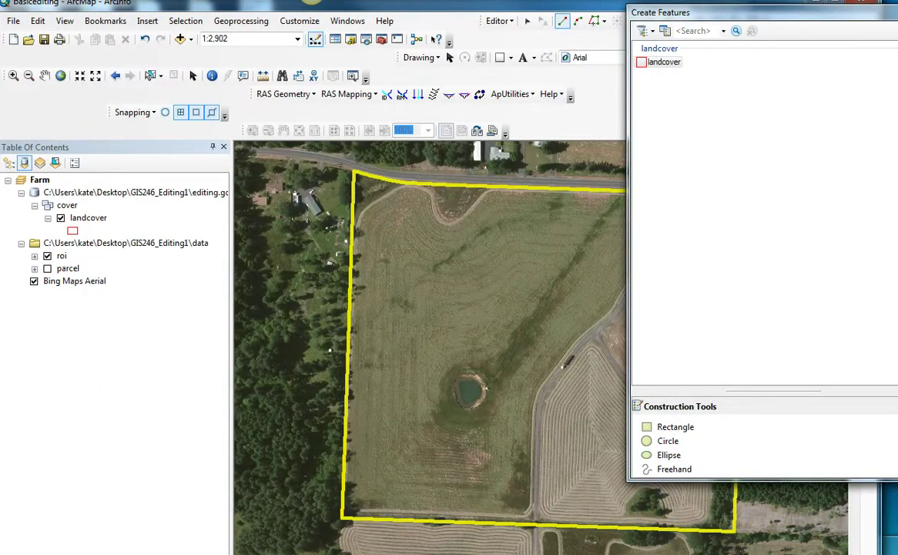
# Review the snapping options, leave only edge snapping enabled, and move the Create Features window clear of the yellow farm boundary.
pyautogui.click(164, 112)
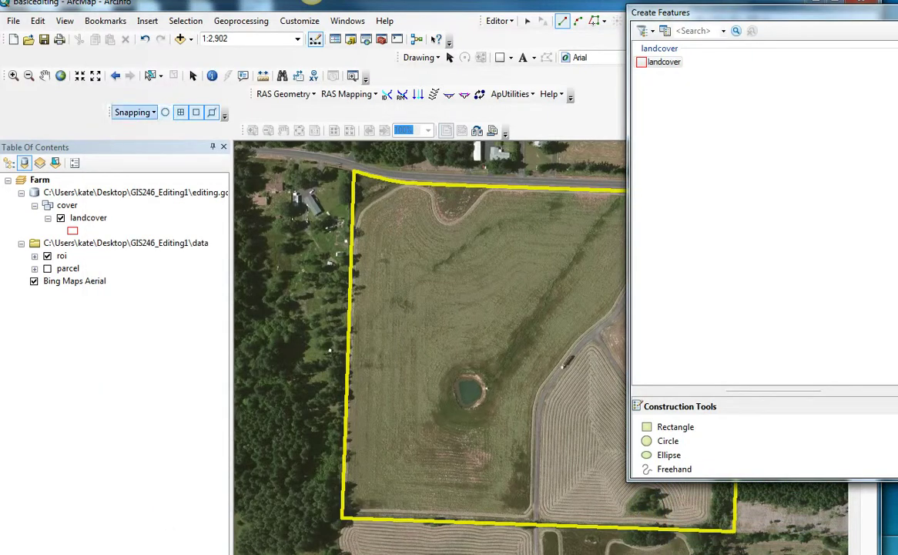
pyautogui.click(134, 112)
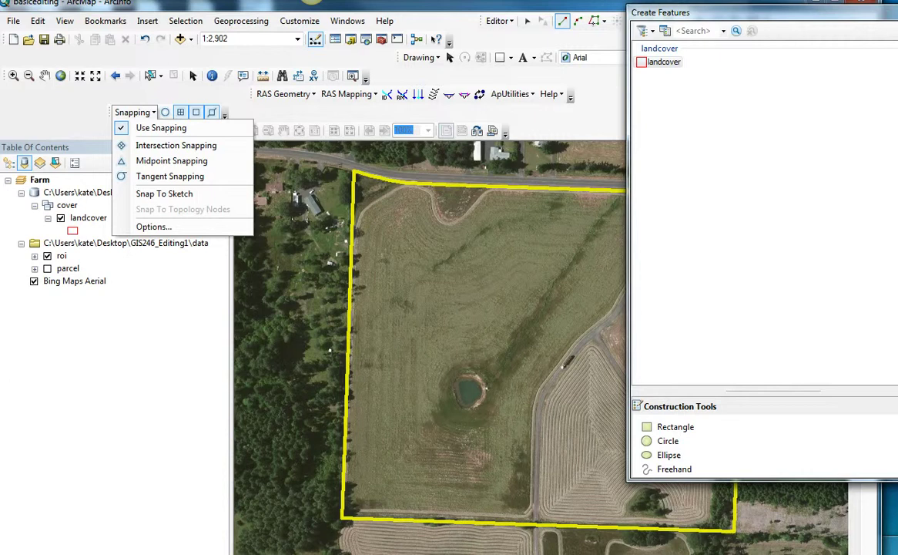
pyautogui.click(135, 113)
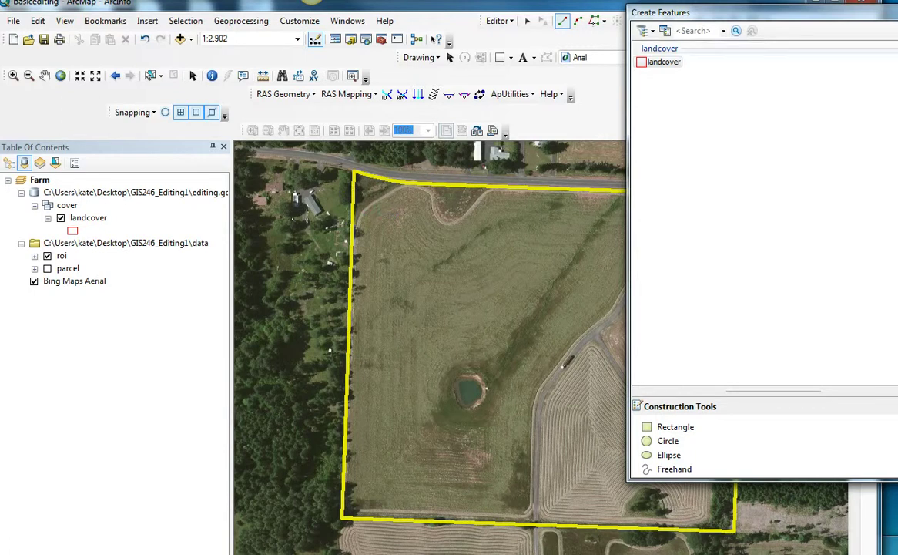
pyautogui.moveTo(773, 13); pyautogui.dragTo(796, 12)
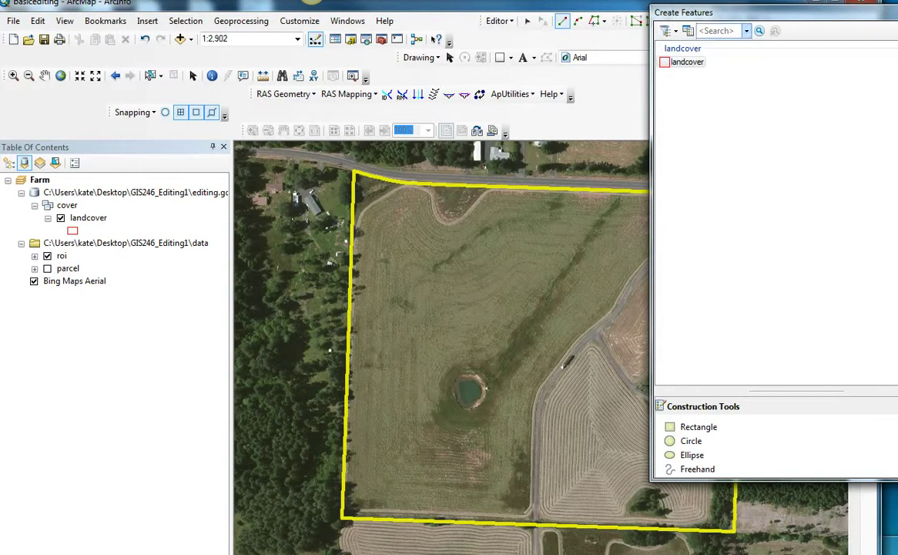
pyautogui.moveTo(728, 12); pyautogui.dragTo(29, 253)
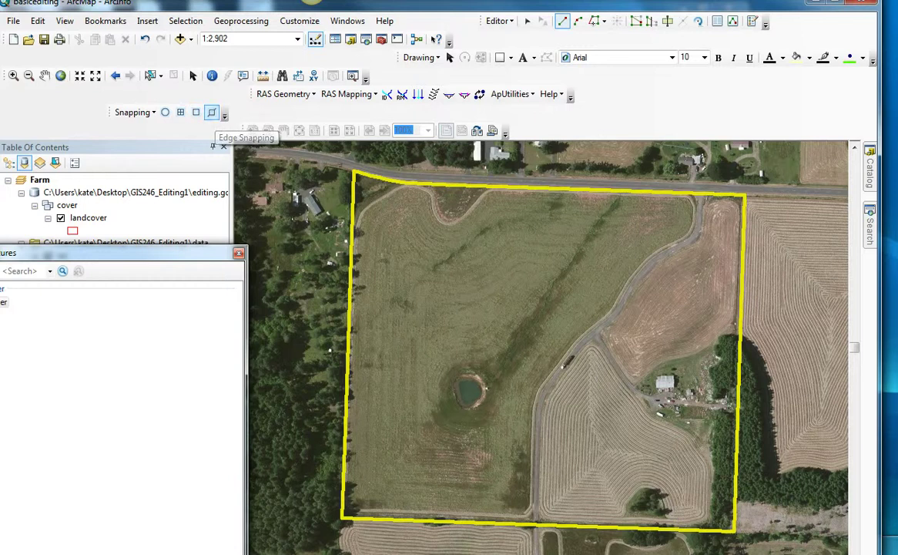
# Open a Magnifier window and place it over the northern boundary where the driveway meets the road.
pyautogui.click(496, 21)
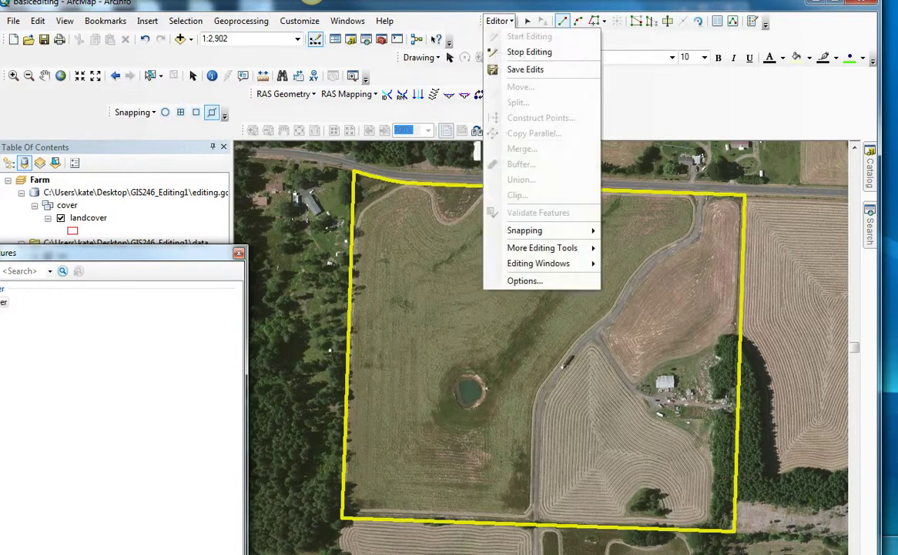
pyautogui.click(499, 21)
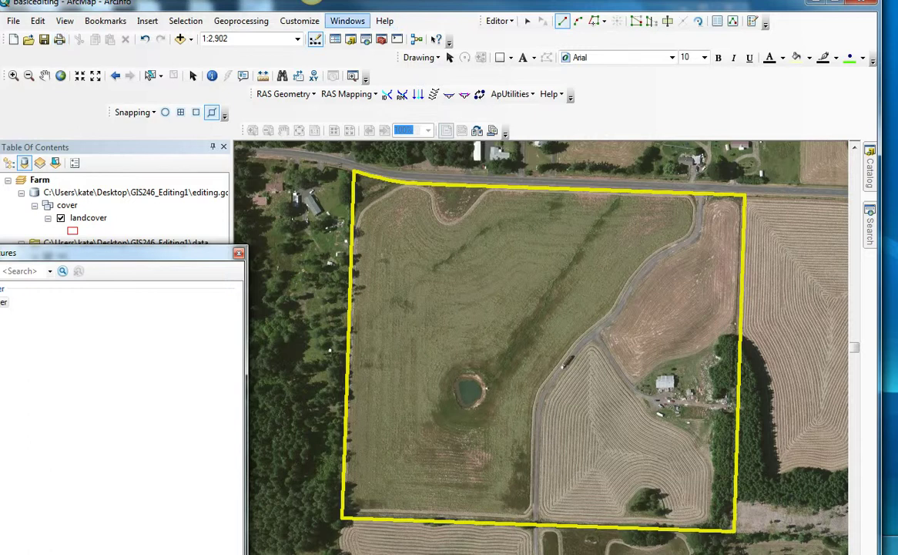
pyautogui.click(347, 21)
pyautogui.click(368, 52)
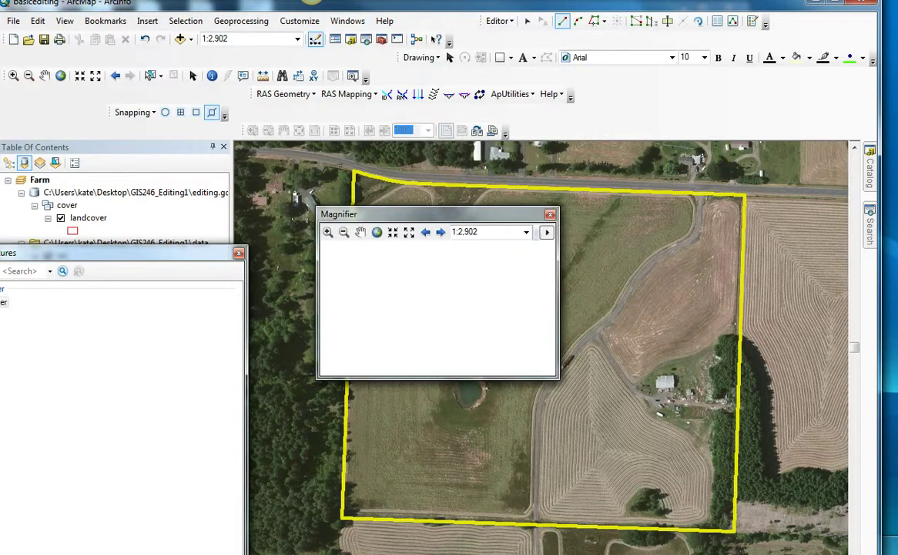
pyautogui.moveTo(431, 213); pyautogui.dragTo(676, 112)
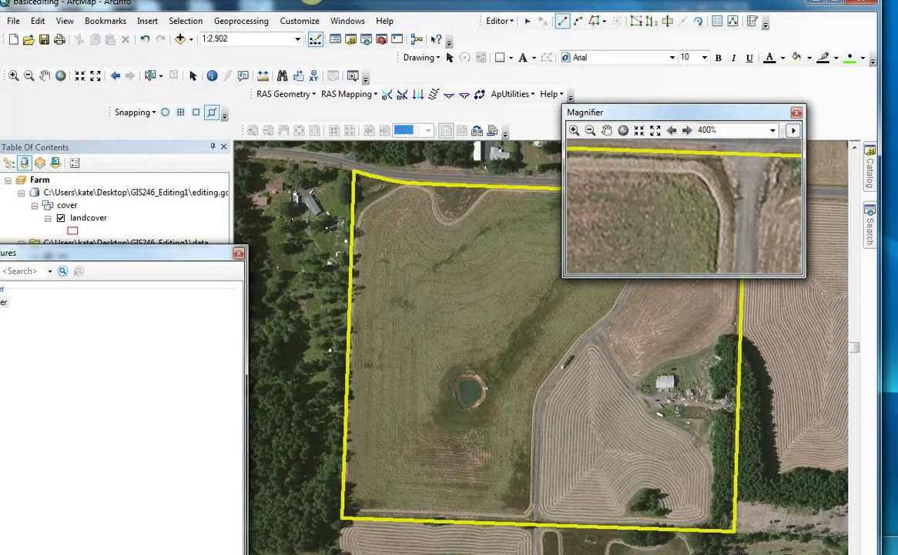
pyautogui.moveTo(655, 112); pyautogui.dragTo(651, 108)
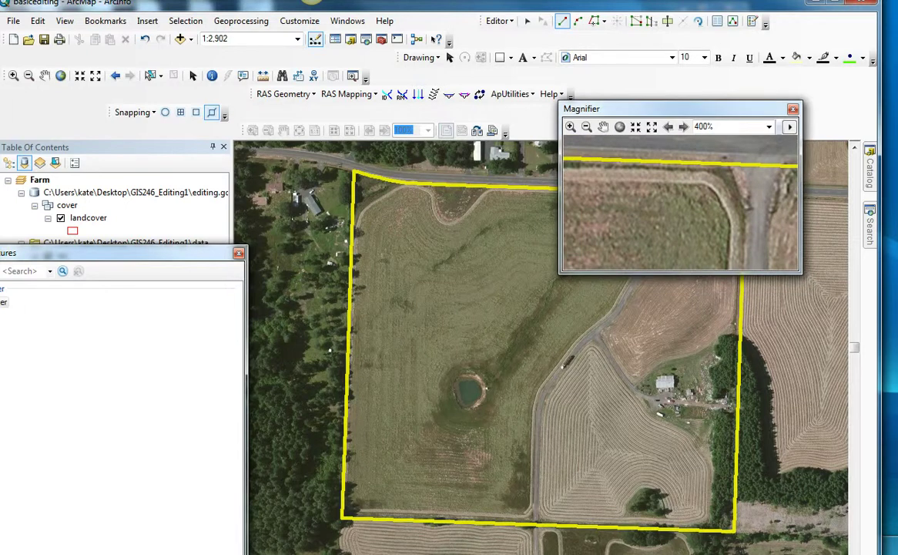
# Bring the Create Features window fully into view and choose the Polygon construction tool for the landcover template.
pyautogui.click(528, 22)
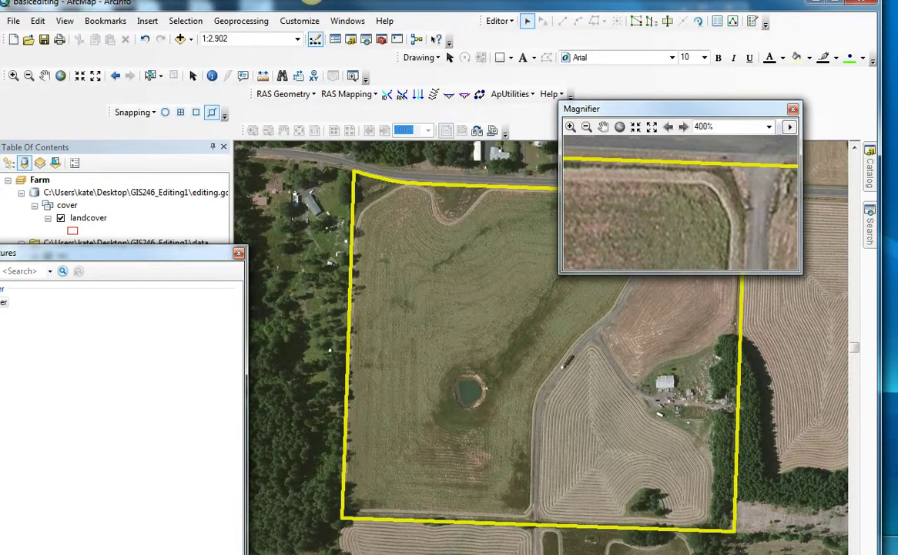
pyautogui.moveTo(115, 252); pyautogui.dragTo(191, 124)
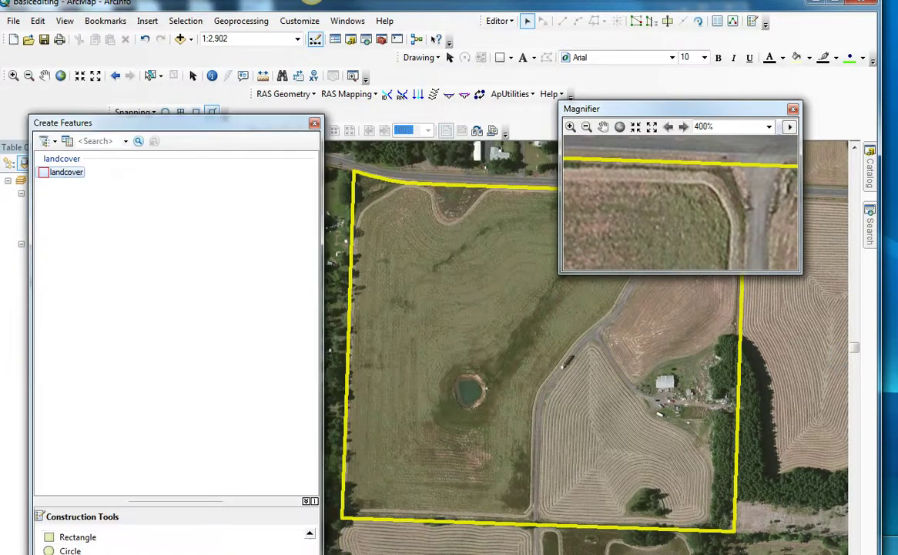
pyautogui.click(310, 533)
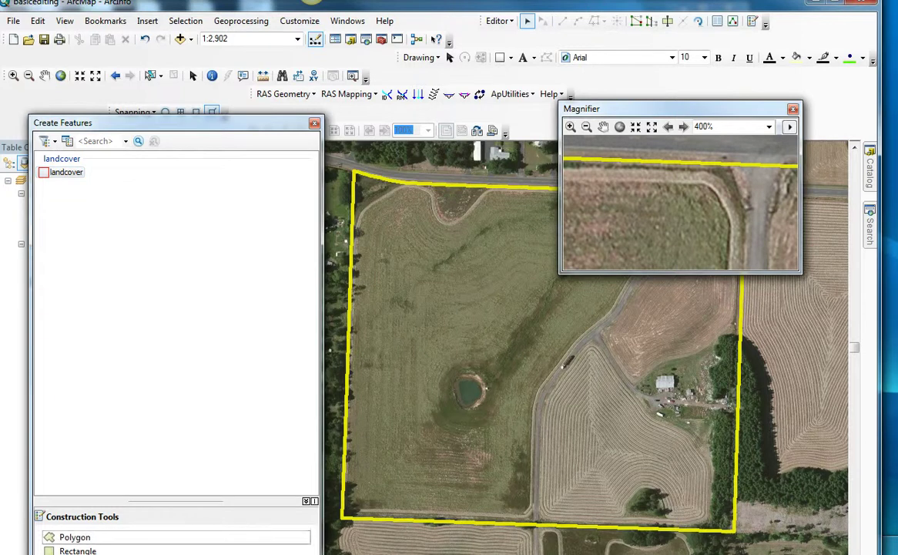
pyautogui.click(85, 538)
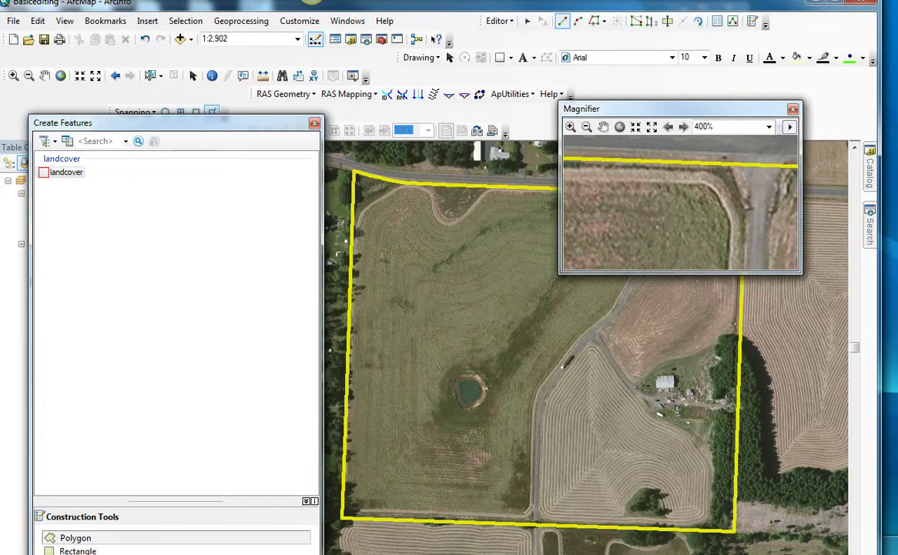
# Begin the large field's landcover polygon in the Magnifier, placing vertices up the driveway's west edge to the yellow northern boundary.
pyautogui.click(671, 109)
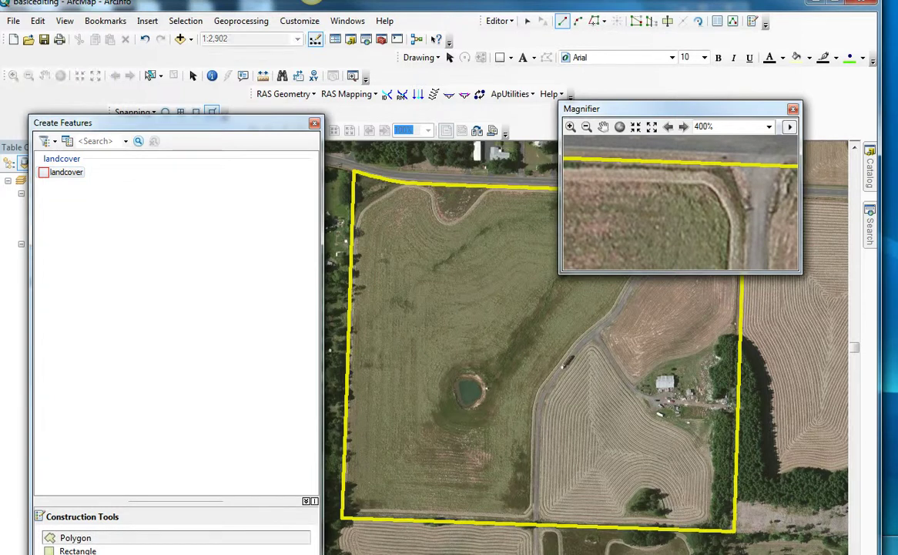
pyautogui.click(747, 206)
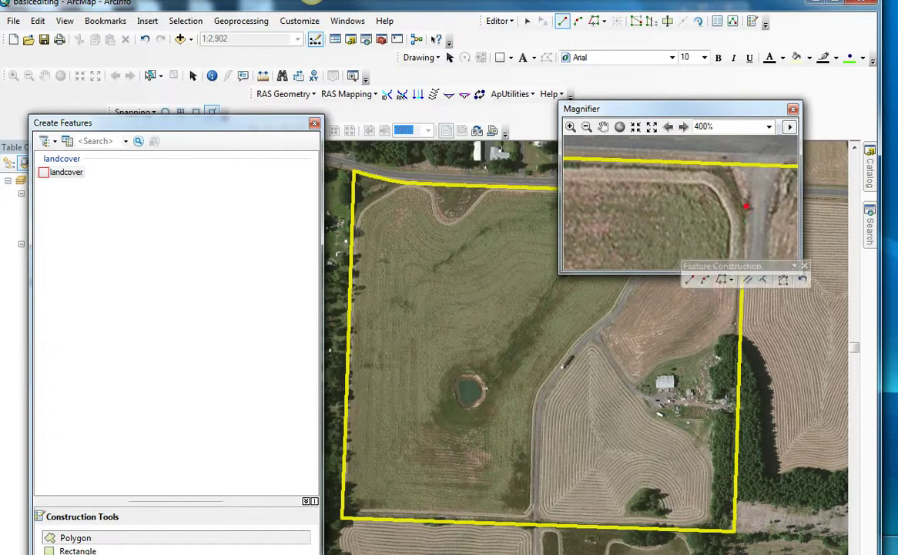
pyautogui.click(744, 195)
pyautogui.click(741, 184)
pyautogui.click(739, 177)
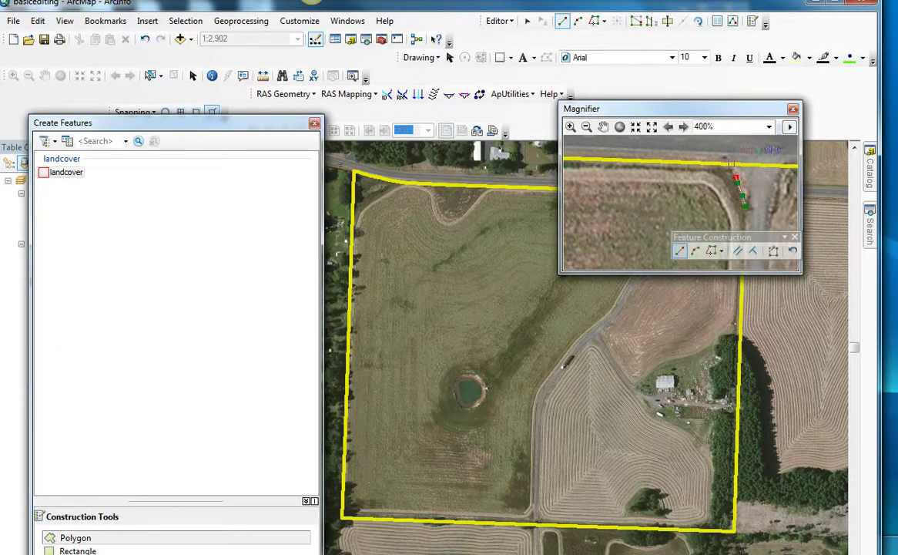
pyautogui.click(741, 196)
pyautogui.click(737, 179)
pyautogui.click(729, 164)
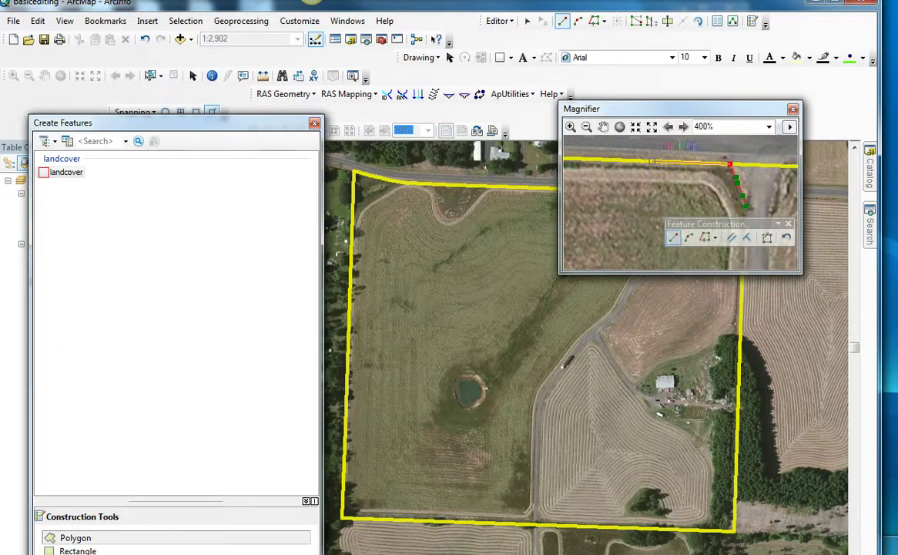
# Extend the polygon westward with vertices snapped along the northern boundary, moving the Magnifier to the east side of the field's notch.
pyautogui.click(638, 161)
pyautogui.click(636, 160)
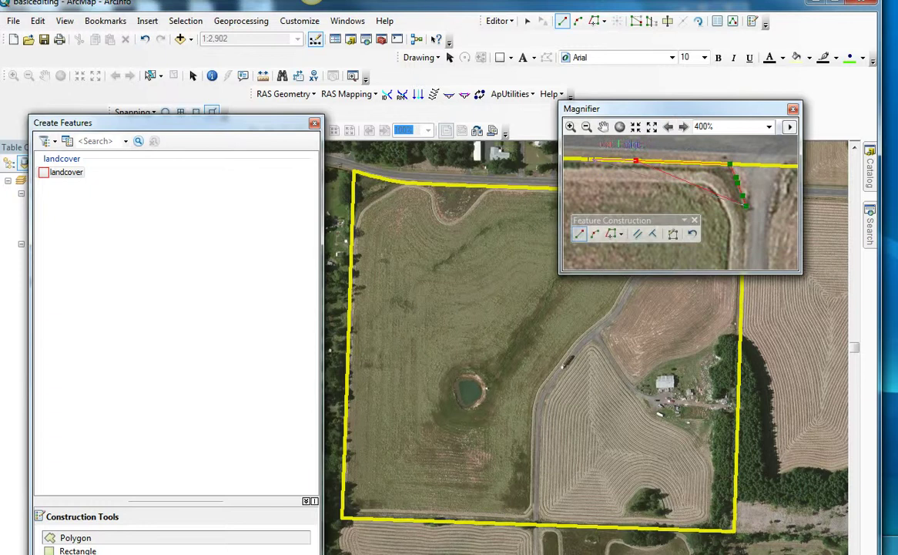
pyautogui.click(591, 160)
pyautogui.moveTo(635, 109)
pyautogui.mouseDown()
pyautogui.moveTo(545, 117)
pyautogui.moveTo(586, 97)
pyautogui.moveTo(448, 102)
pyautogui.mouseUp()
pyautogui.click(592, 183)
pyautogui.click(544, 182)
pyautogui.click(522, 163)
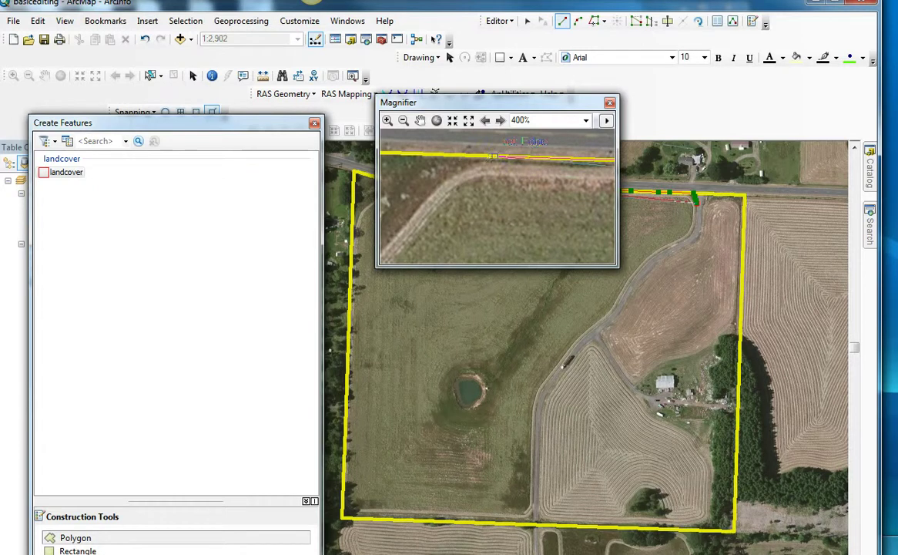
# Add a vertex on the northern boundary at the notch's east end and trace the dirt track southwest with further vertices.
pyautogui.click(494, 156)
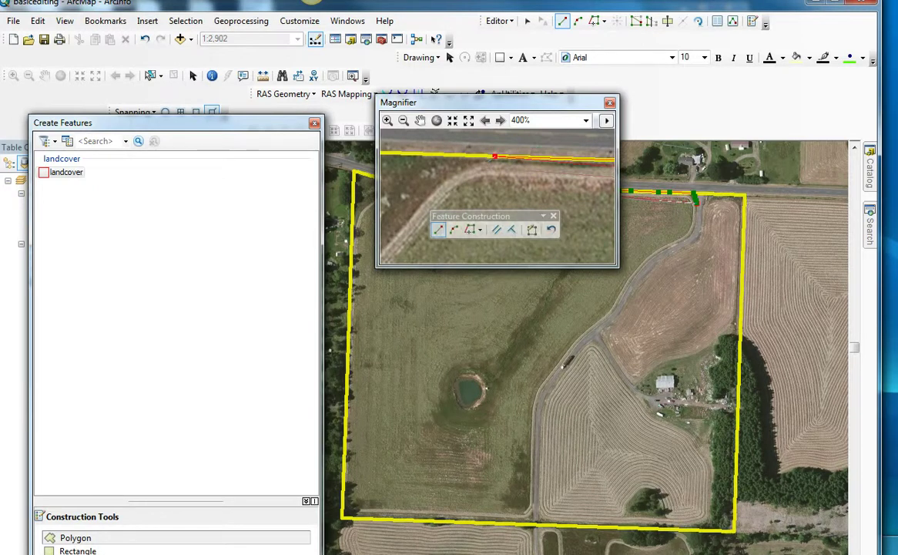
pyautogui.click(479, 167)
pyautogui.click(446, 186)
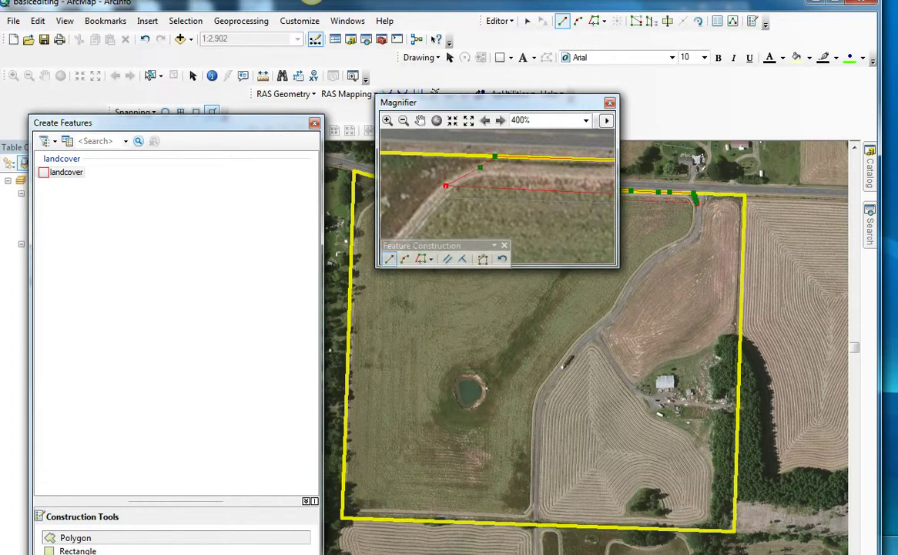
pyautogui.click(424, 219)
pyautogui.click(401, 240)
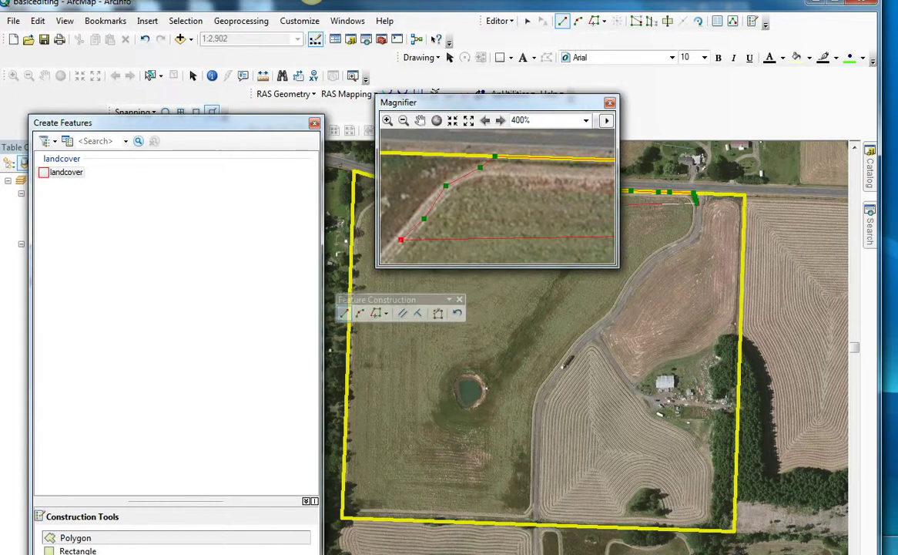
pyautogui.click(392, 252)
# Shift the Magnifier southwest and continue the polygon's vertices along the track around the bottom of the notch.
pyautogui.moveTo(462, 102)
pyautogui.mouseDown()
pyautogui.moveTo(413, 138)
pyautogui.moveTo(432, 123)
pyautogui.mouseUp()
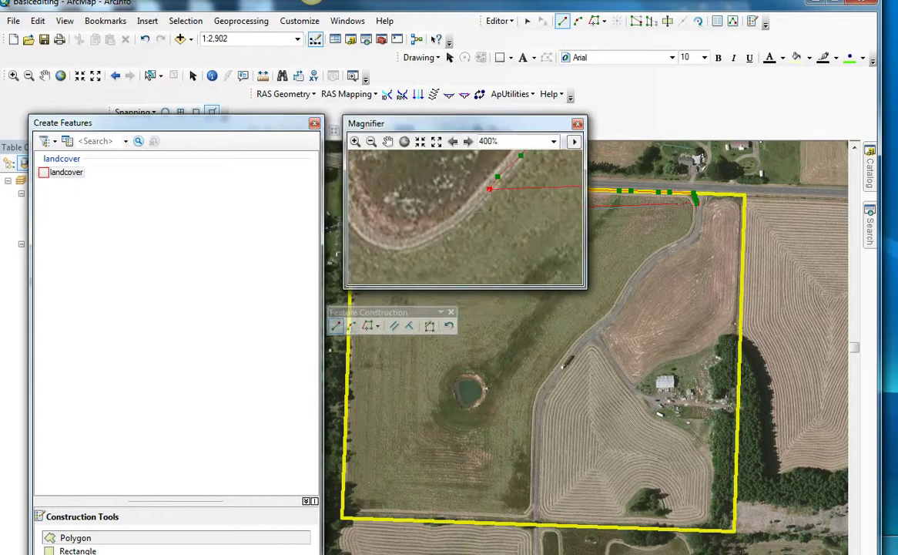
pyautogui.click(472, 210)
pyautogui.click(460, 221)
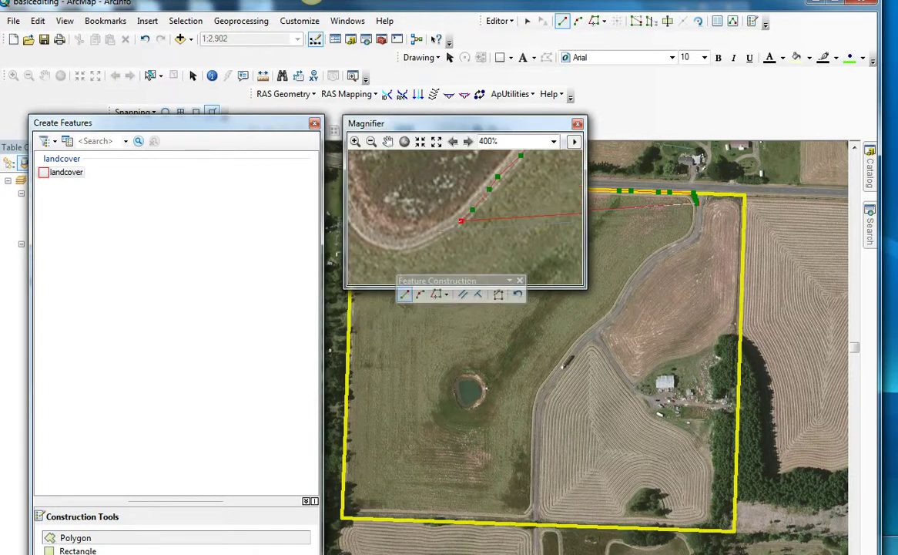
pyautogui.click(426, 238)
pyautogui.click(414, 245)
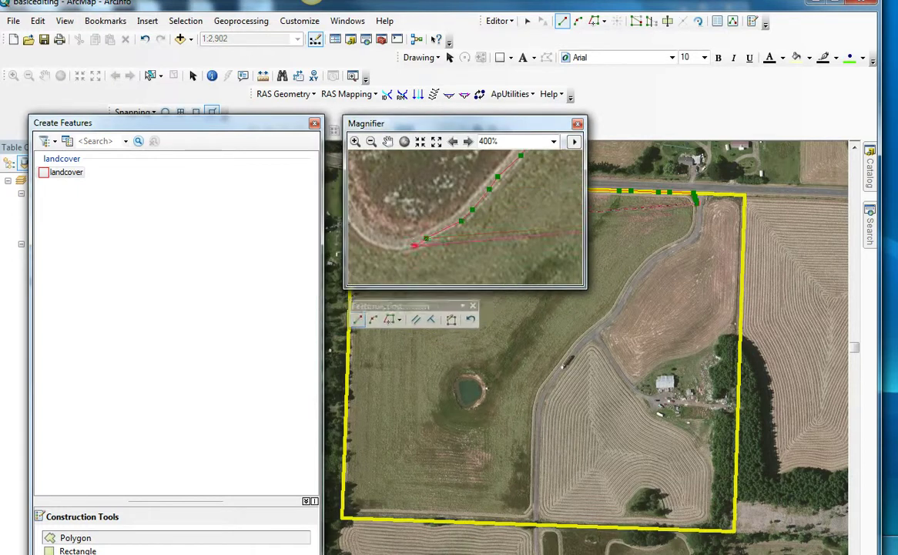
pyautogui.click(387, 245)
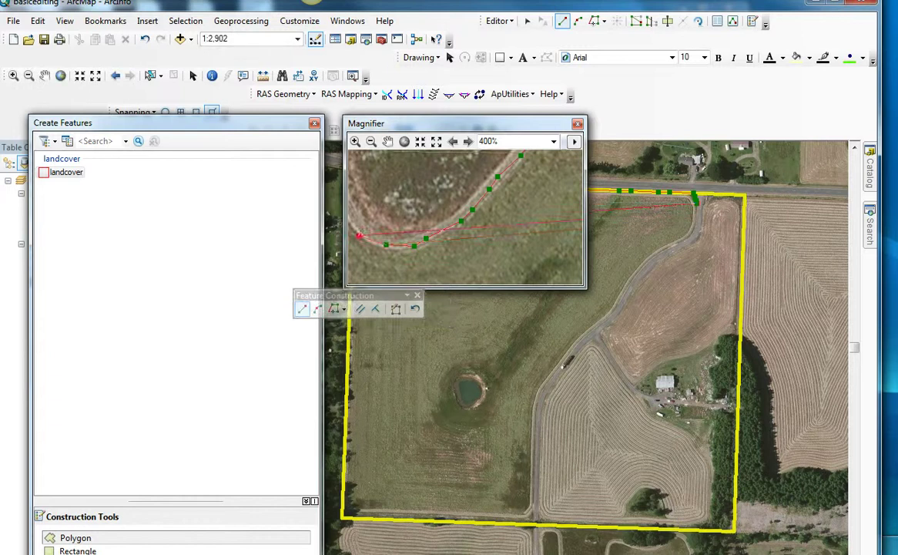
# Recenter the Magnifier on the notch's west side and trace the track northward with polygon vertices.
pyautogui.moveTo(432, 123); pyautogui.dragTo(406, 113)
pyautogui.click(423, 239)
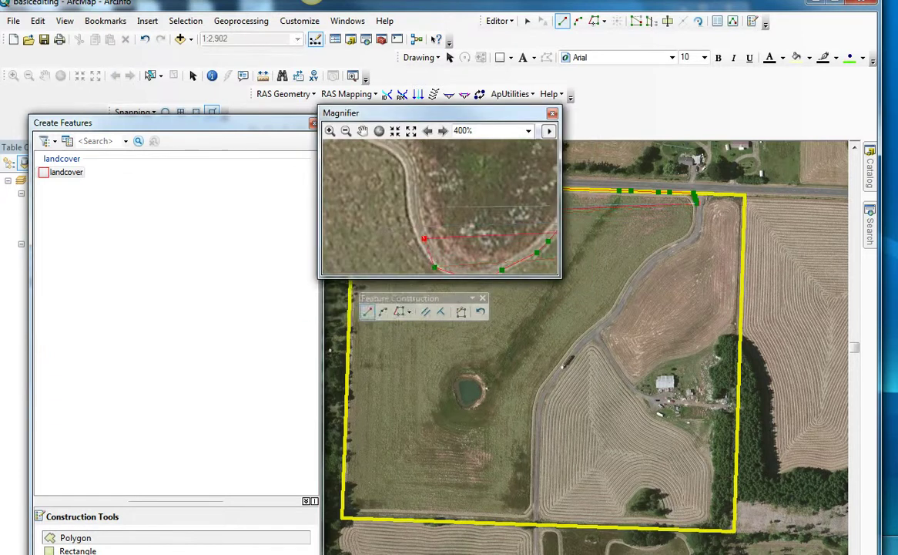
pyautogui.click(409, 218)
pyautogui.click(409, 191)
pyautogui.click(402, 161)
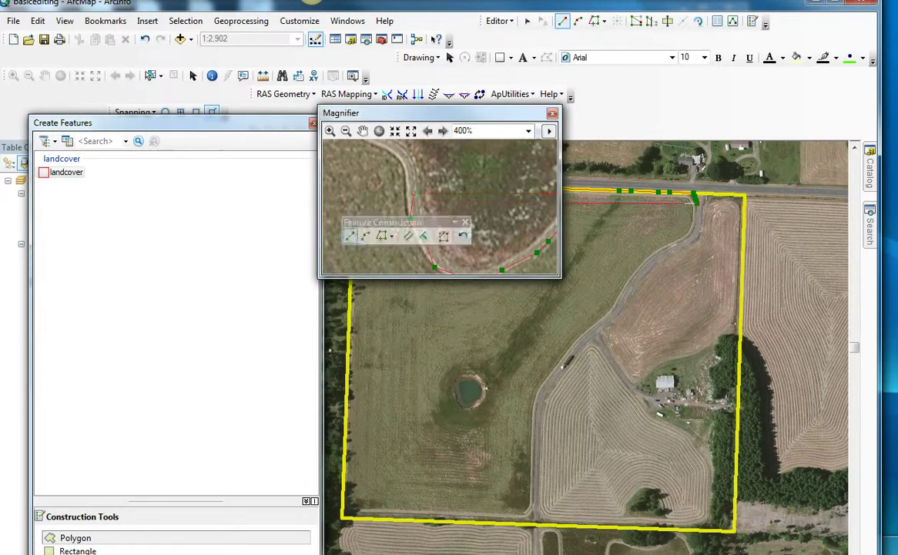
# Try to continue the polygon over the track's bend just below the northern boundary with edge snapping on.
pyautogui.moveTo(405, 114); pyautogui.dragTo(391, 93)
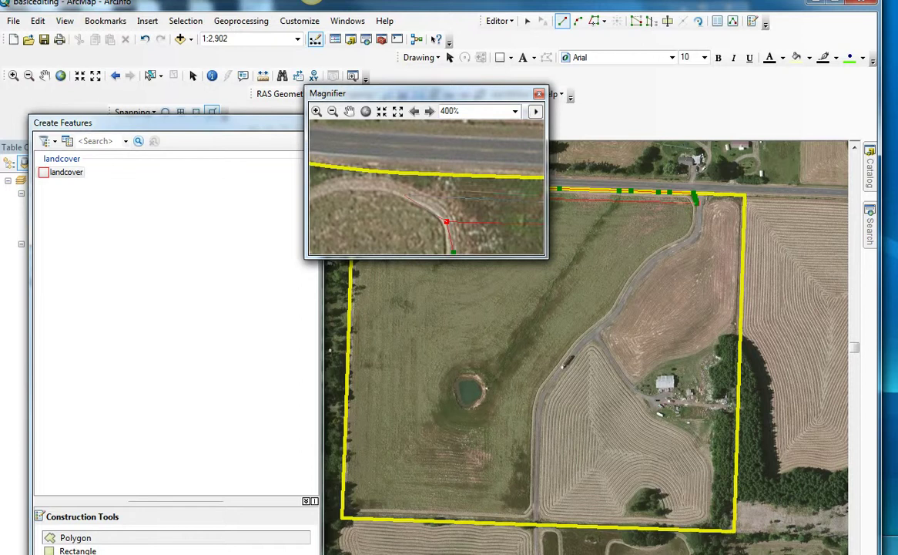
pyautogui.click(394, 185)
pyautogui.click(370, 182)
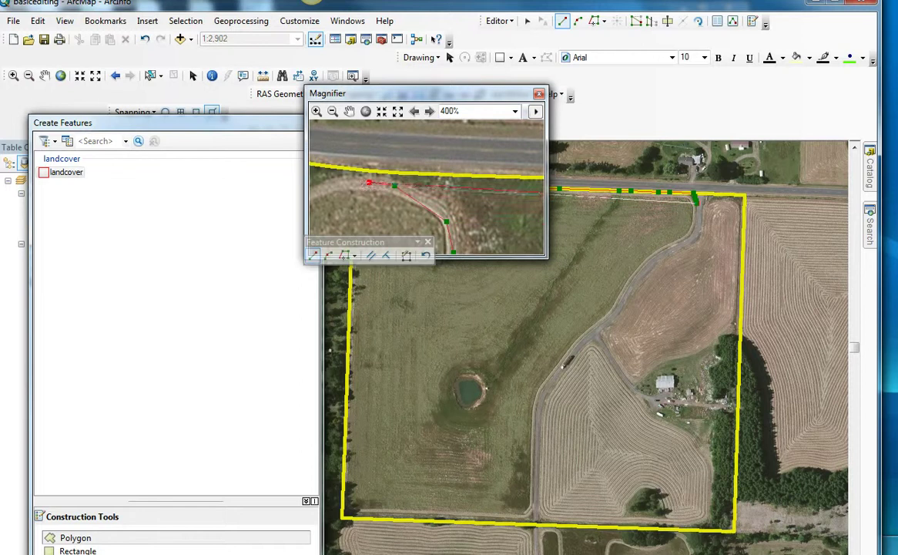
pyautogui.click(335, 185)
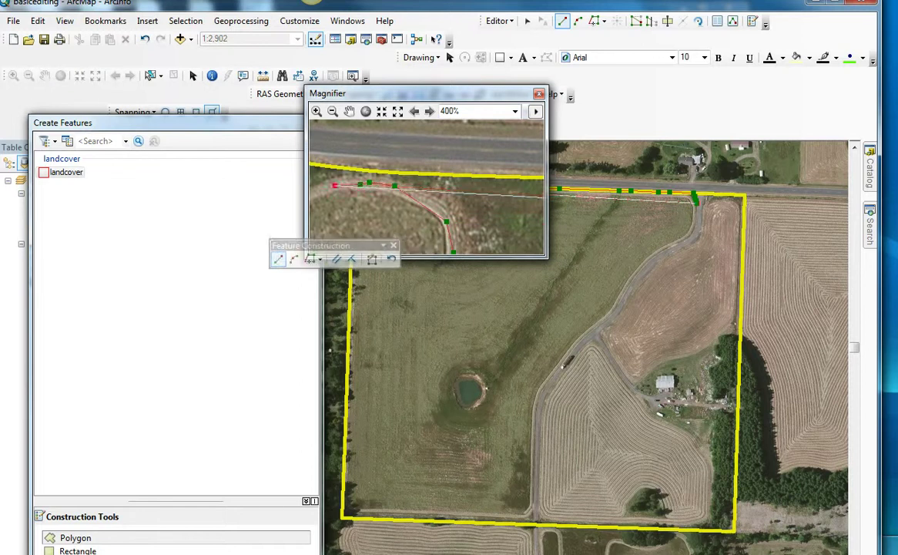
# Recenter the Magnifier on the track's northern bend and delete the last three misplaced vertices there.
pyautogui.moveTo(347, 93); pyautogui.dragTo(405, 74)
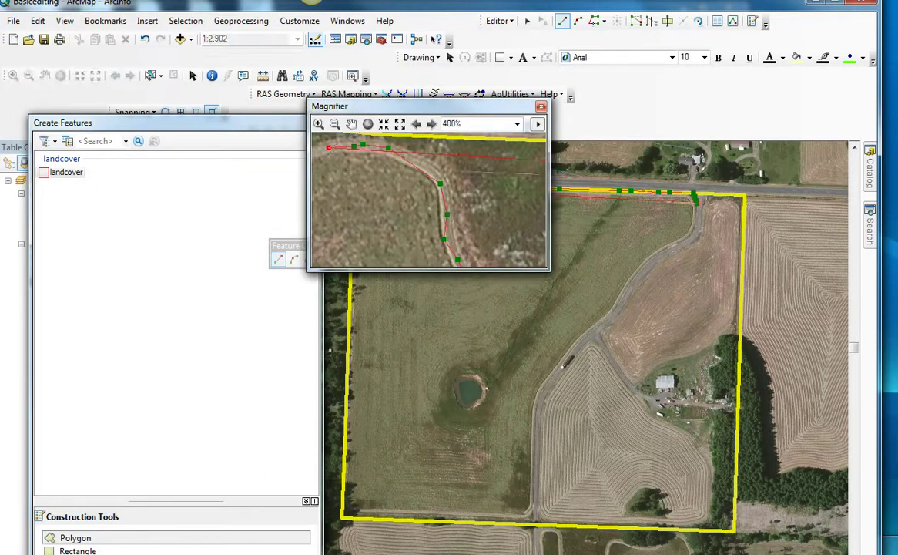
pyautogui.moveTo(387, 106); pyautogui.dragTo(387, 100)
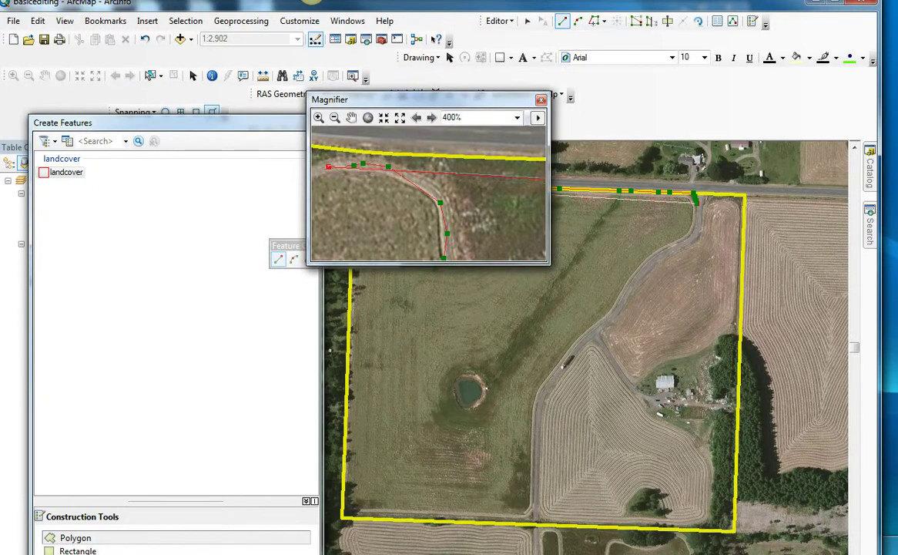
pyautogui.rightClick(329, 166)
pyautogui.click(366, 202)
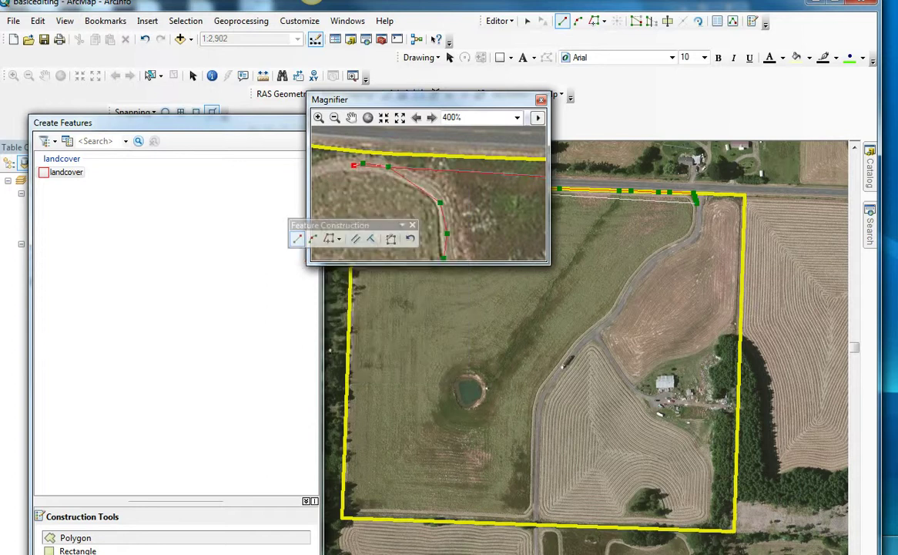
pyautogui.rightClick(354, 165)
pyautogui.click(393, 206)
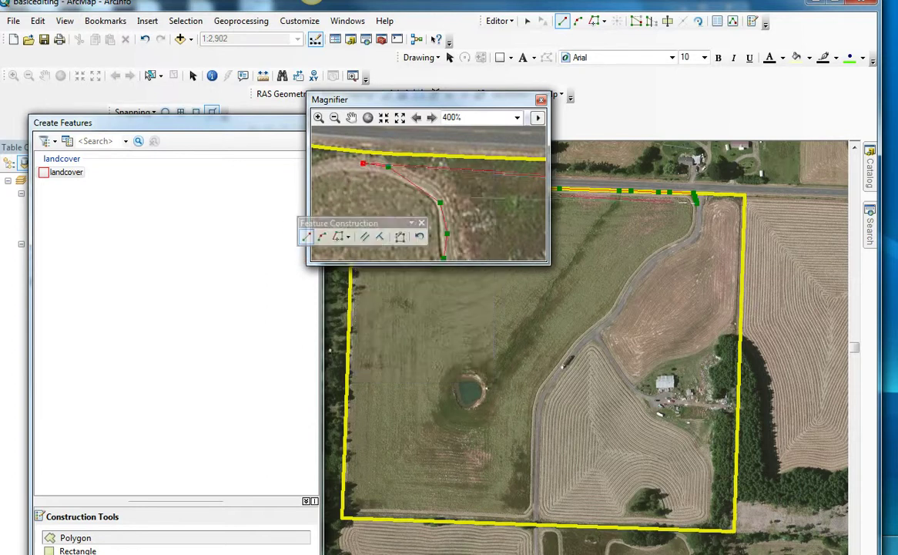
pyautogui.rightClick(363, 164)
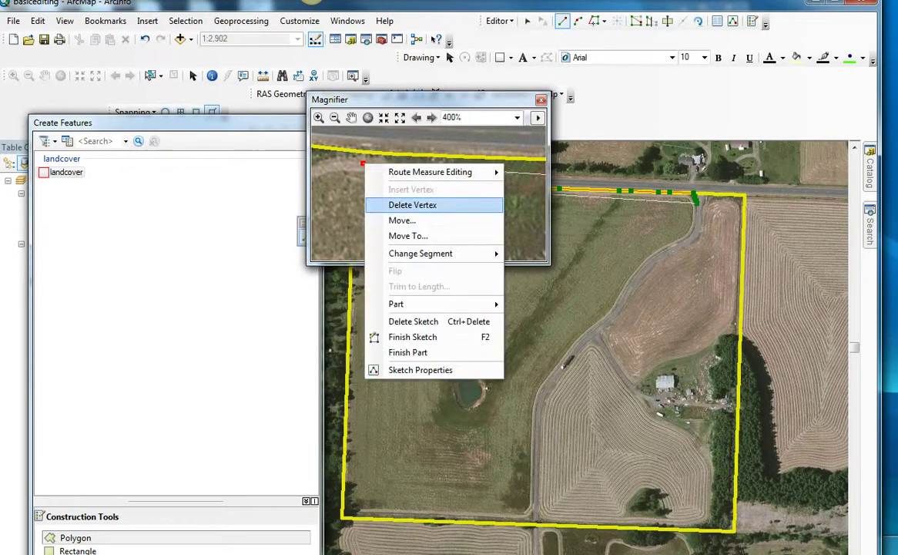
pyautogui.click(409, 205)
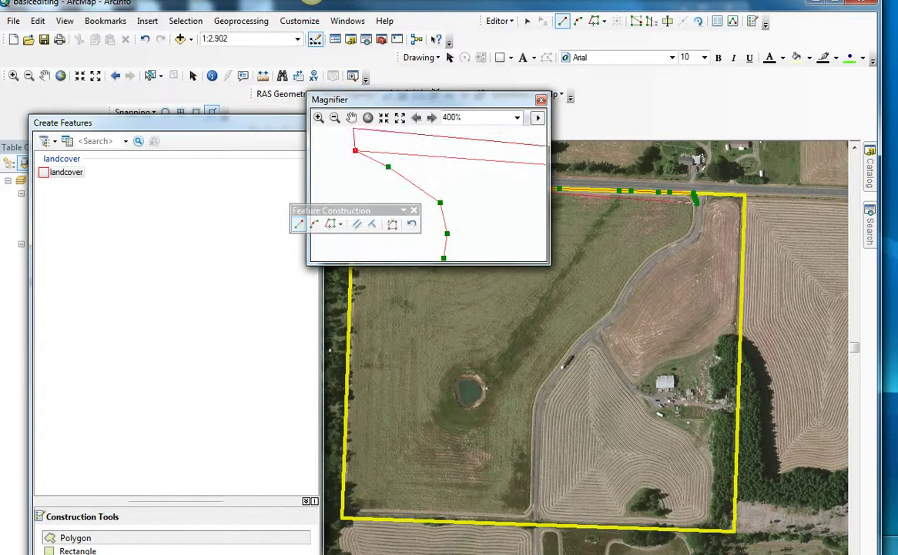
# Try another vertex at the track's bend, move the Magnifier away, and delete the last two vertices near the northern boundary.
pyautogui.click(355, 151)
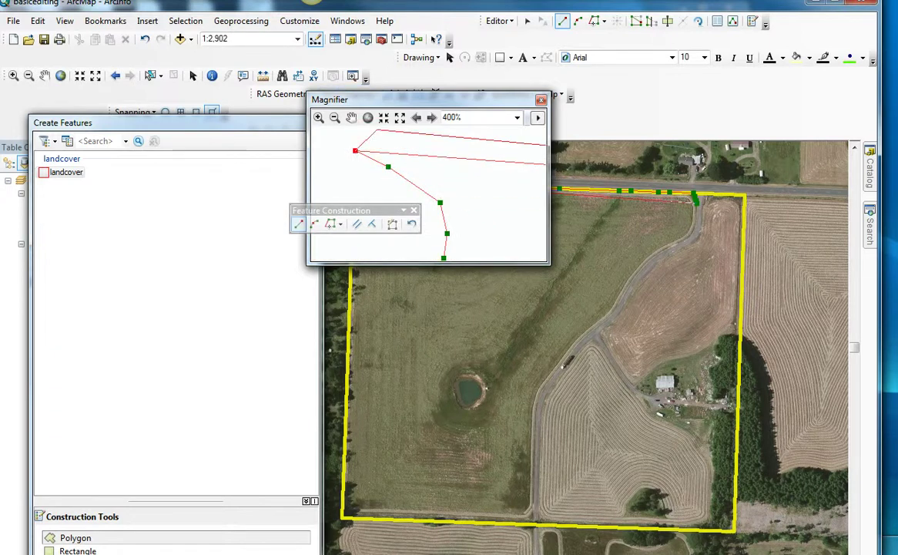
pyautogui.moveTo(354, 99)
pyautogui.mouseDown()
pyautogui.moveTo(519, 241)
pyautogui.moveTo(565, 312)
pyautogui.moveTo(558, 293)
pyautogui.mouseUp()
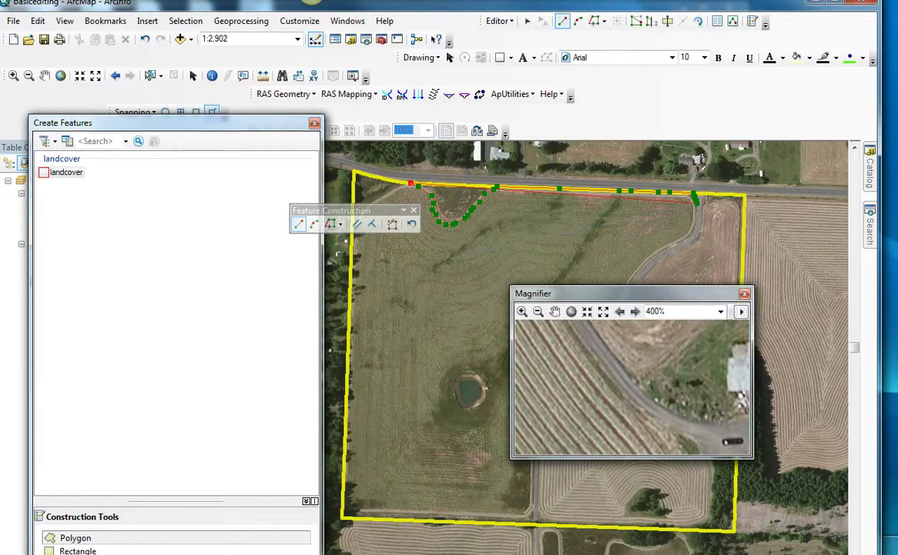
pyautogui.rightClick(411, 183)
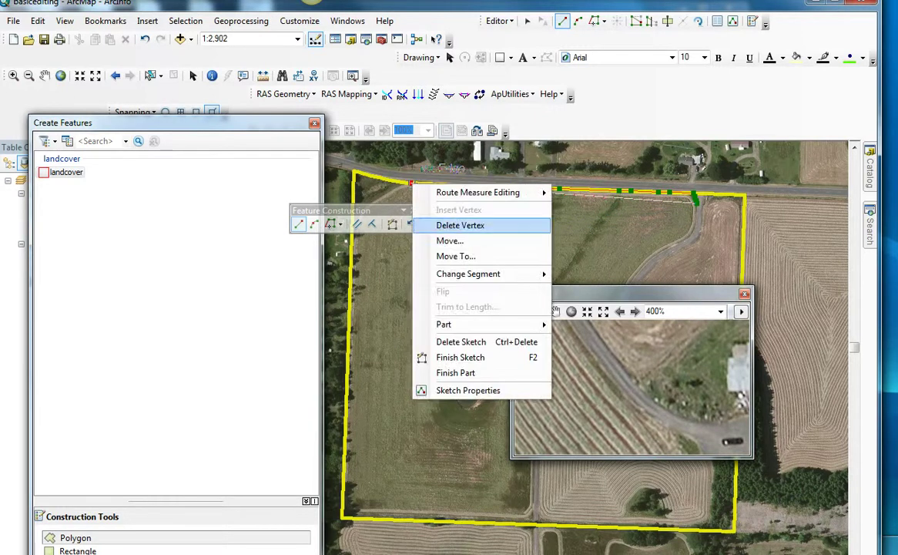
pyautogui.click(456, 224)
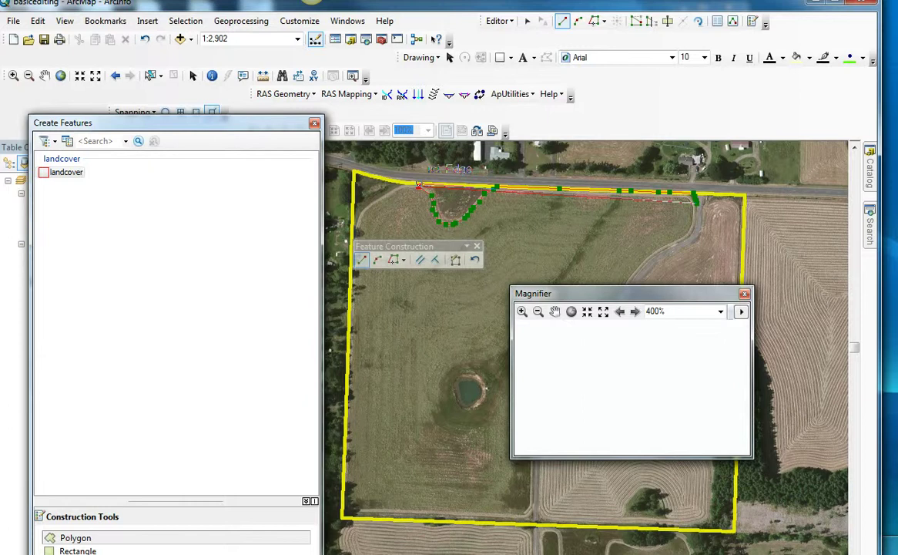
pyautogui.rightClick(417, 184)
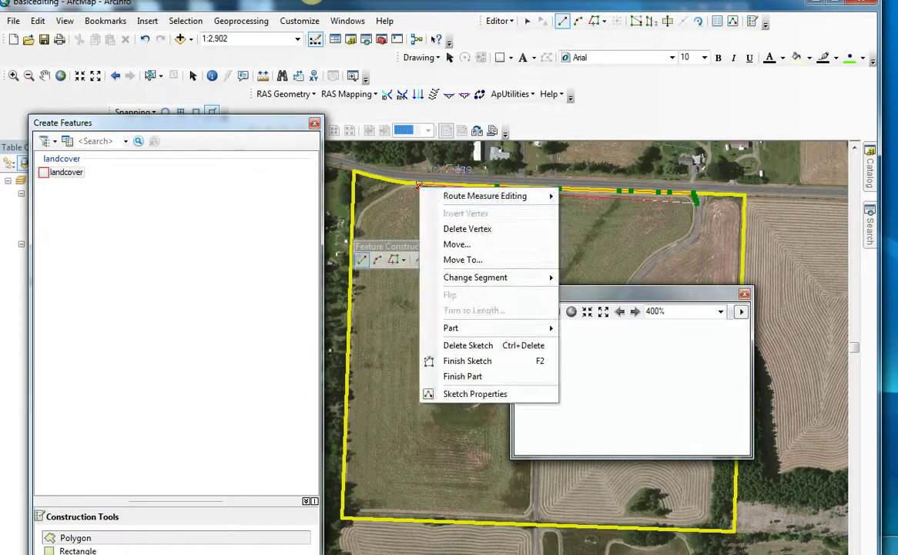
pyautogui.click(462, 228)
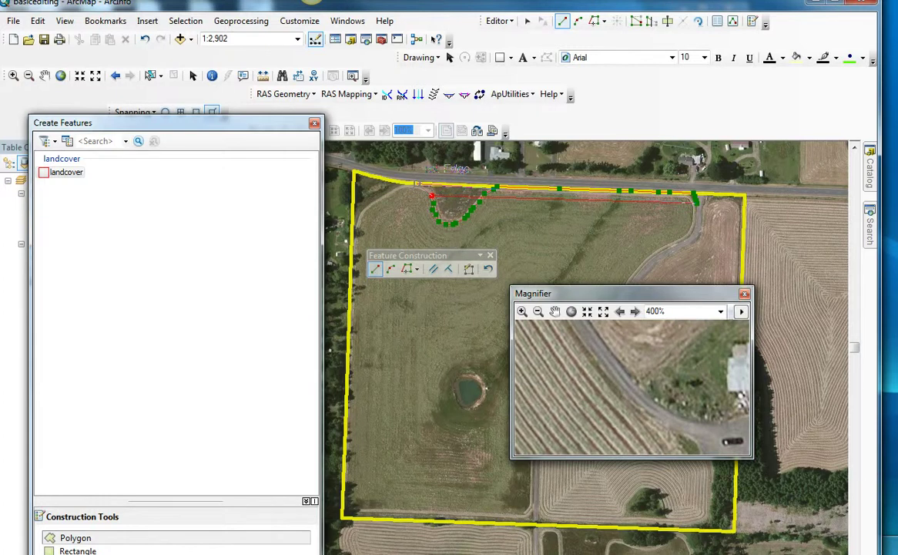
# Dock the Create Features window and turn off edge snapping.
pyautogui.doubleClick(223, 122)
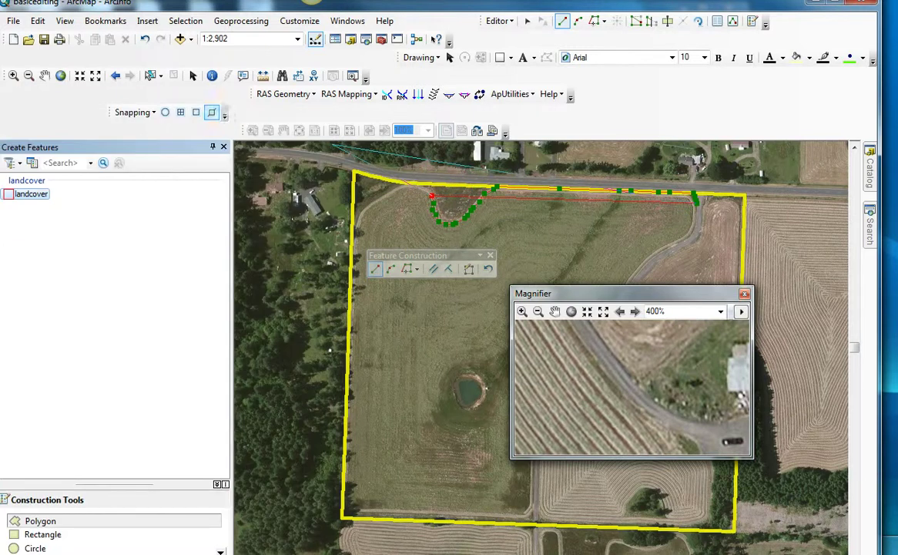
pyautogui.click(225, 117)
pyautogui.click(214, 114)
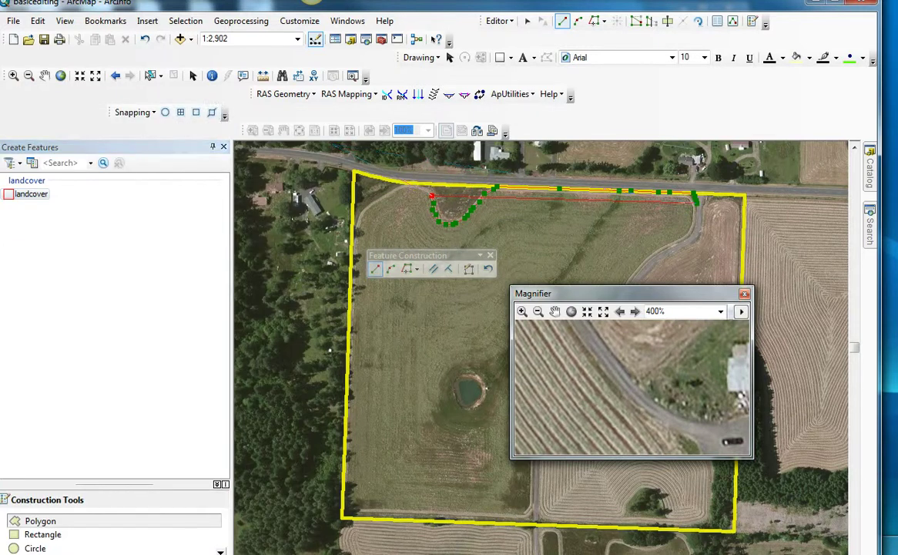
# Place the Magnifier over the field's northwest corner and trace the track's northern bend westward from the notch with vertices.
pyautogui.moveTo(555, 293); pyautogui.dragTo(330, 108)
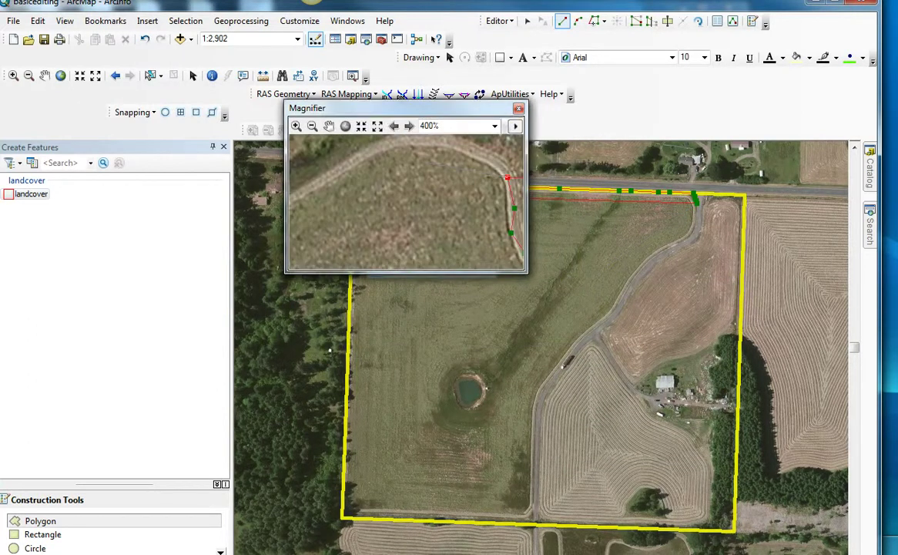
pyautogui.click(473, 151)
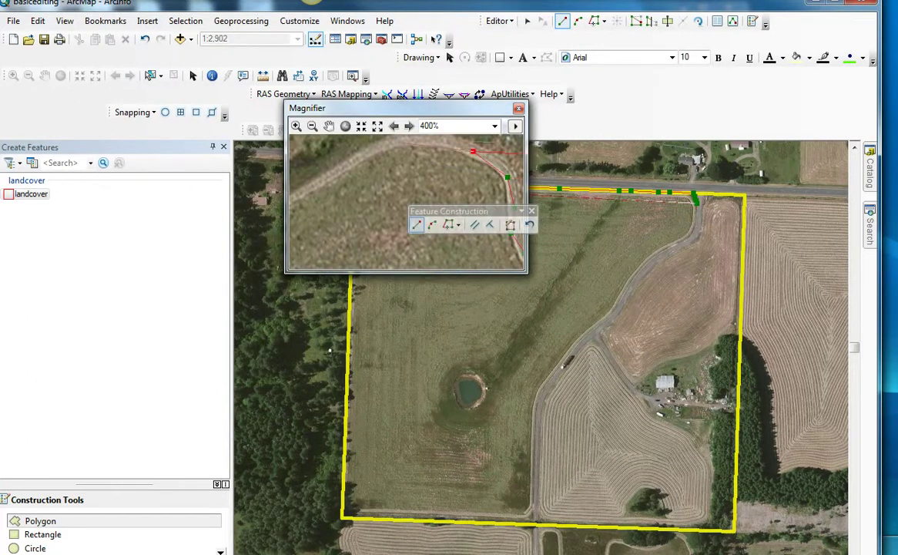
pyautogui.click(439, 139)
pyautogui.click(392, 143)
pyautogui.click(346, 162)
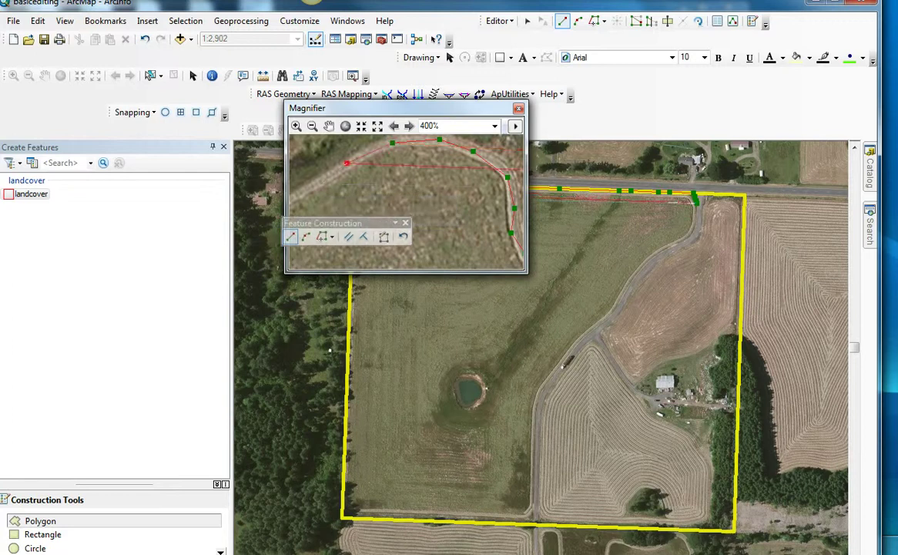
pyautogui.click(319, 183)
# Shift the Magnifier west and extend the polygon southwest along the curving track toward the western boundary.
pyautogui.moveTo(385, 109)
pyautogui.mouseDown()
pyautogui.moveTo(399, 99)
pyautogui.moveTo(390, 111)
pyautogui.moveTo(298, 105)
pyautogui.mouseUp()
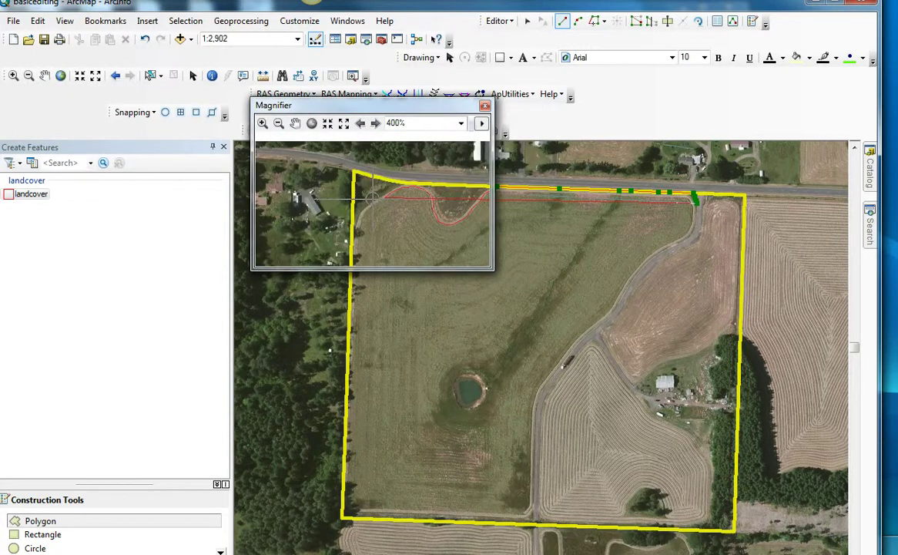
pyautogui.click(395, 206)
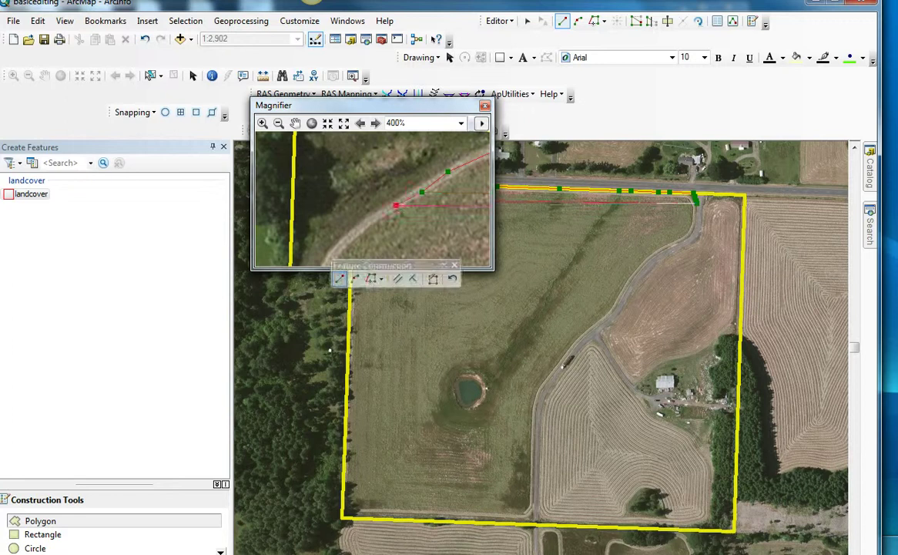
pyautogui.click(357, 229)
pyautogui.click(336, 247)
# Shift the Magnifier south in stages and add polygon vertices along the track down to where it meets the western farm boundary.
pyautogui.moveTo(359, 106); pyautogui.dragTo(343, 132)
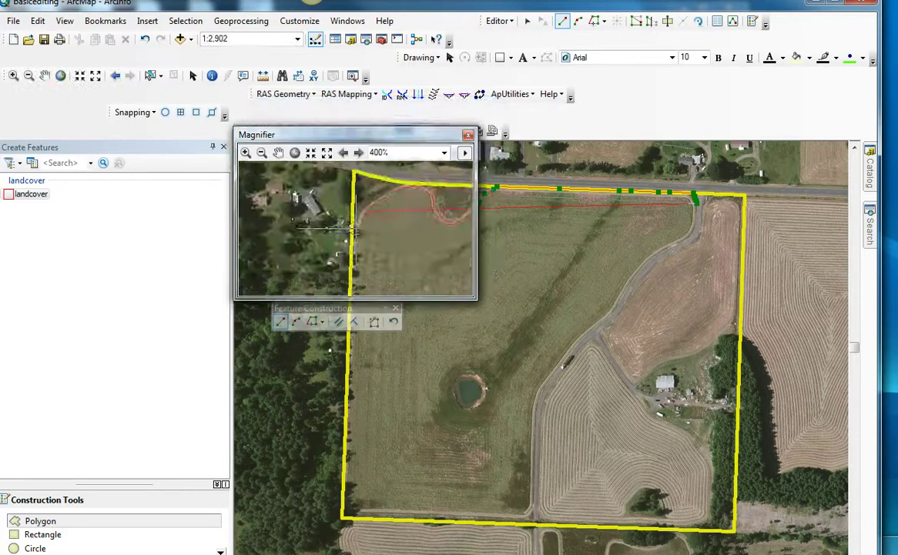
pyautogui.click(369, 203)
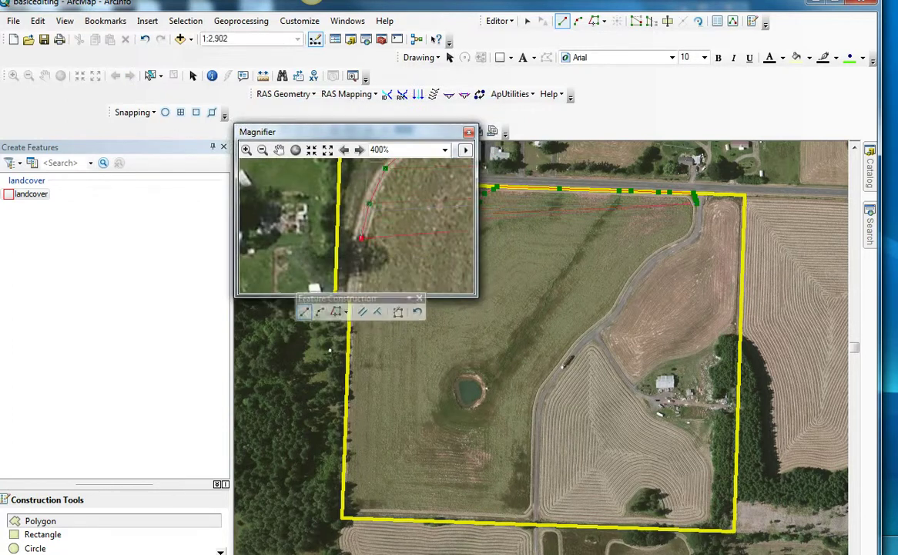
pyautogui.moveTo(354, 132); pyautogui.dragTo(349, 152)
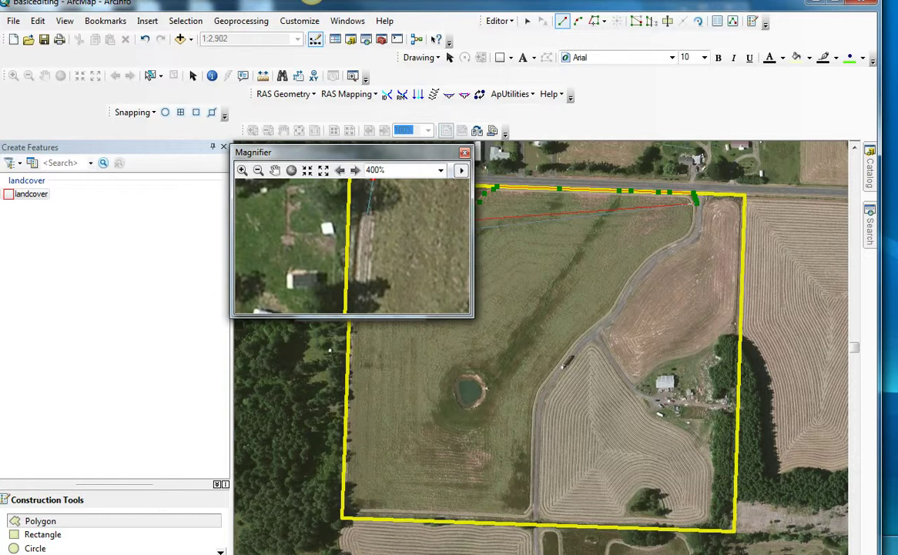
pyautogui.click(364, 229)
pyautogui.click(358, 266)
pyautogui.moveTo(350, 152); pyautogui.dragTo(347, 171)
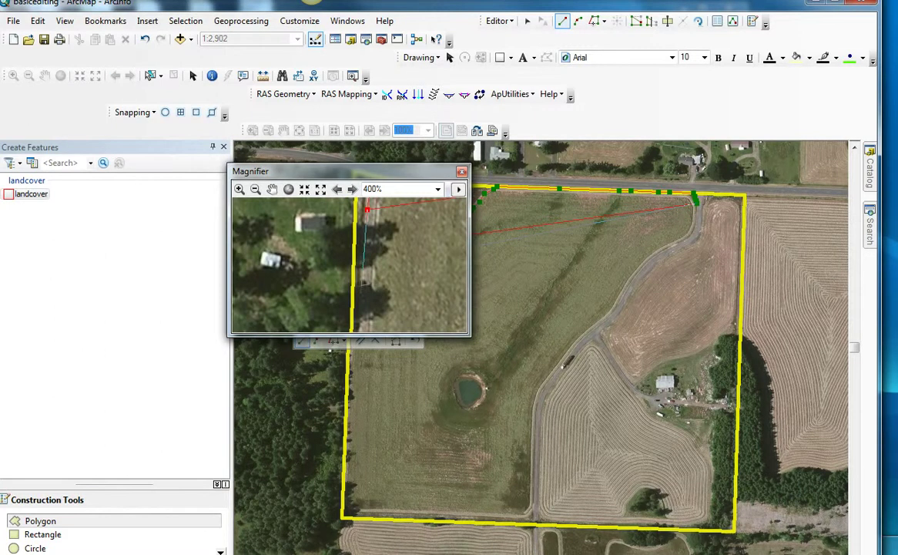
pyautogui.click(360, 285)
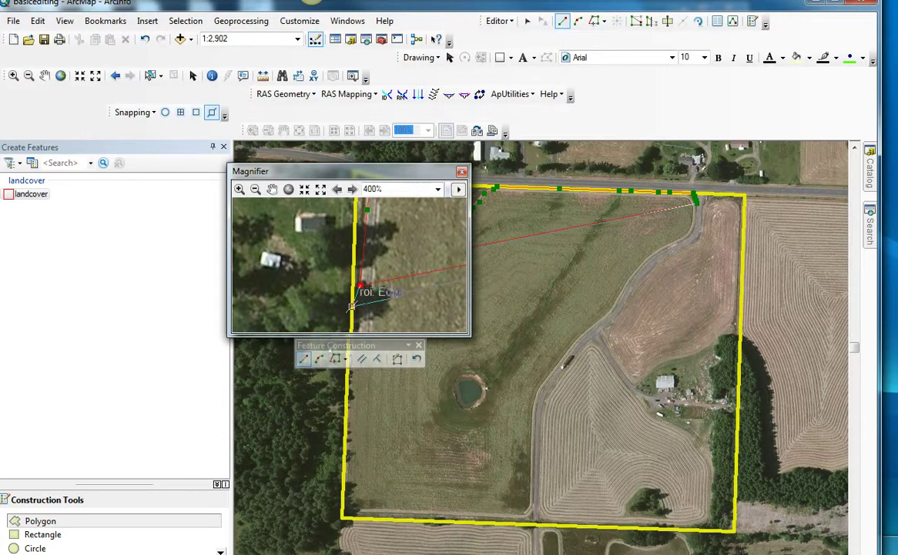
# With edge snapping on, continue the polygon along the roi's western edge down to its southwest corner, moving the Magnifier along.
pyautogui.click(351, 323)
pyautogui.click(372, 188)
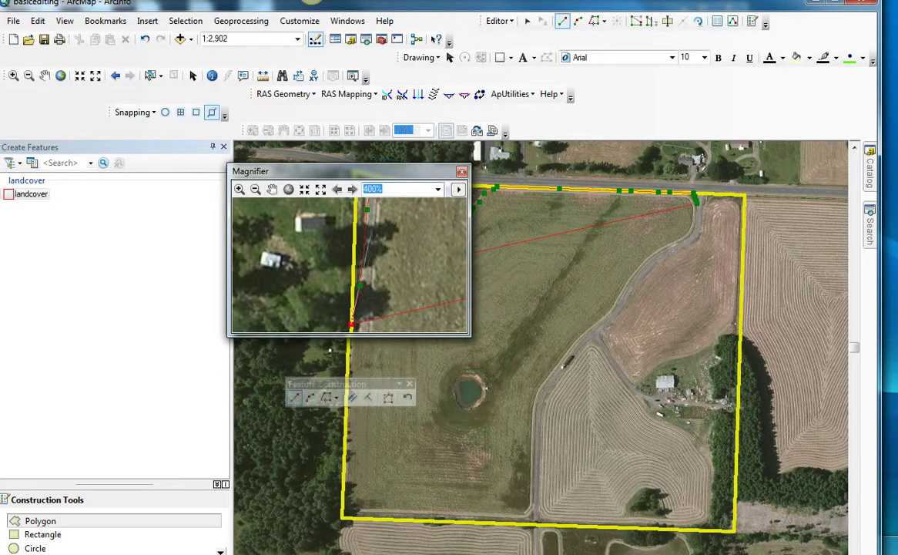
pyautogui.moveTo(339, 171); pyautogui.dragTo(310, 328)
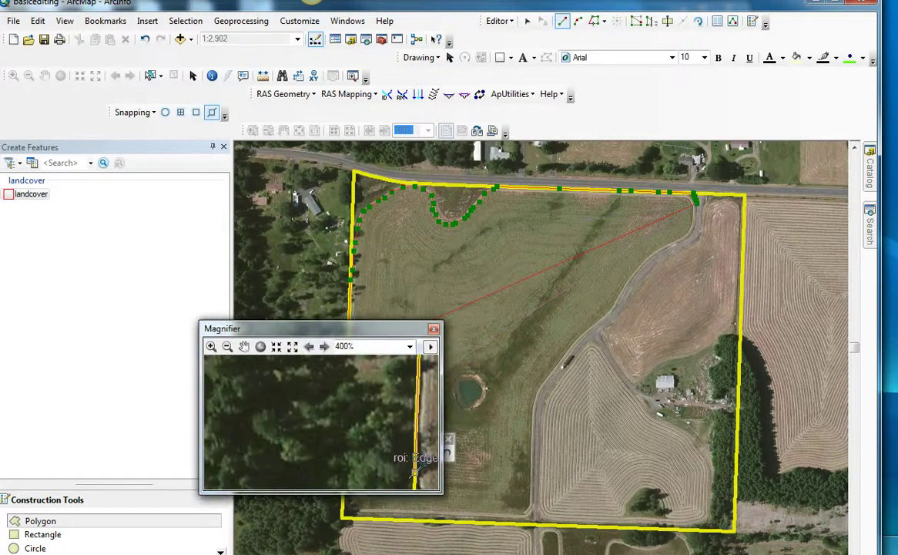
pyautogui.moveTo(309, 328)
pyautogui.mouseDown()
pyautogui.moveTo(308, 411)
pyautogui.moveTo(508, 425)
pyautogui.mouseUp()
pyautogui.click(343, 541)
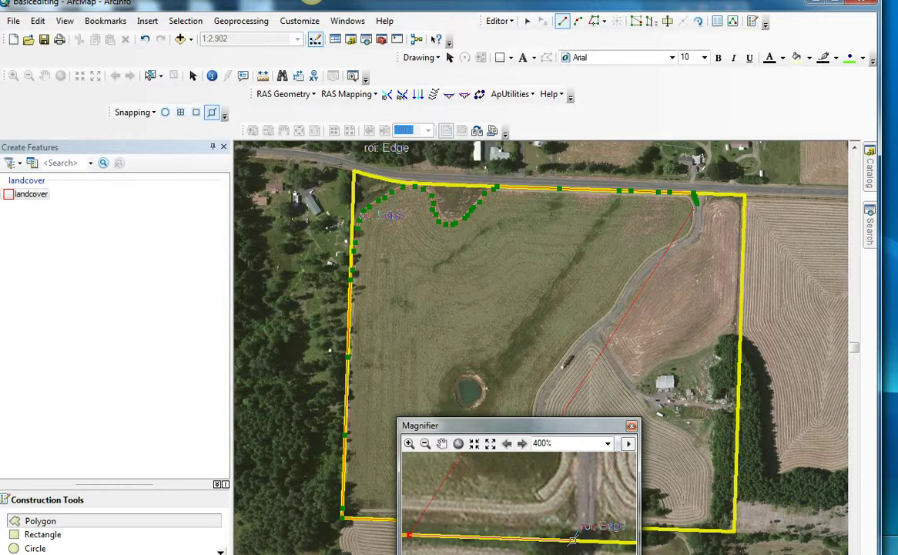
# Trace the southern boundary to the track, follow the track's west side north to its northeast bend, and finish the field polygon.
pyautogui.click(574, 539)
pyautogui.click(575, 517)
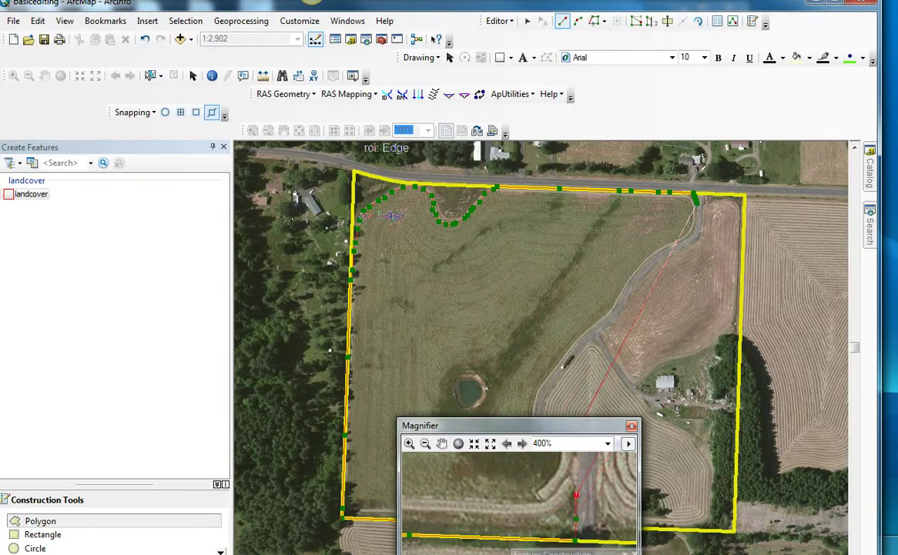
pyautogui.moveTo(462, 425); pyautogui.dragTo(469, 399)
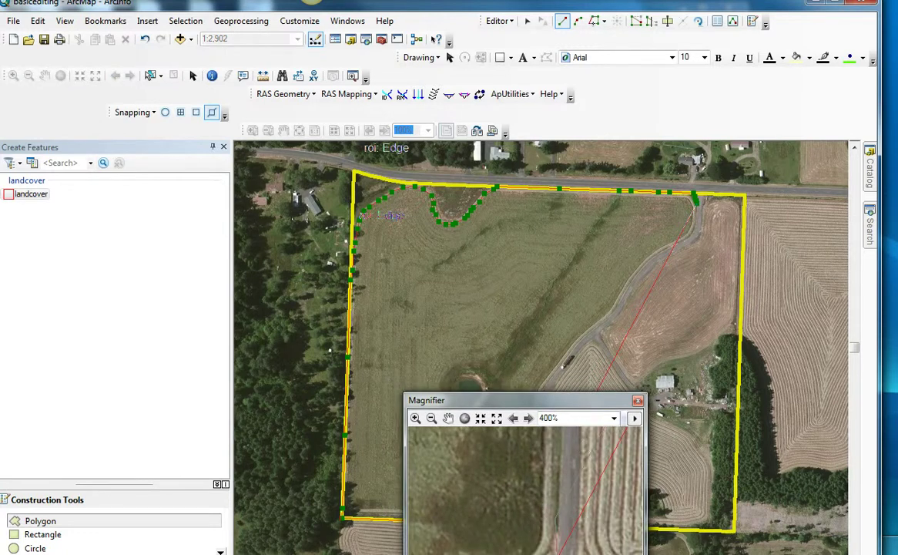
pyautogui.click(559, 508)
pyautogui.click(560, 463)
pyautogui.moveTo(524, 400); pyautogui.dragTo(523, 379)
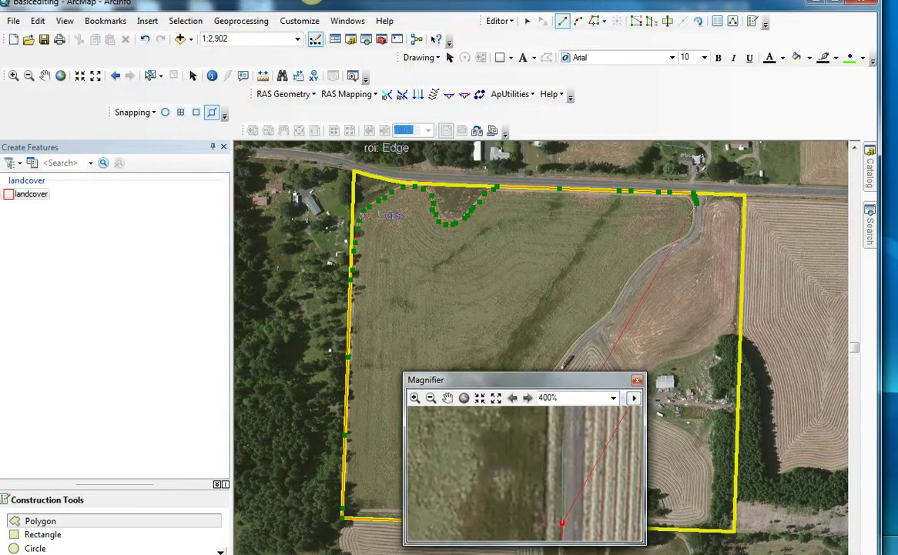
pyautogui.moveTo(469, 380); pyautogui.dragTo(471, 352)
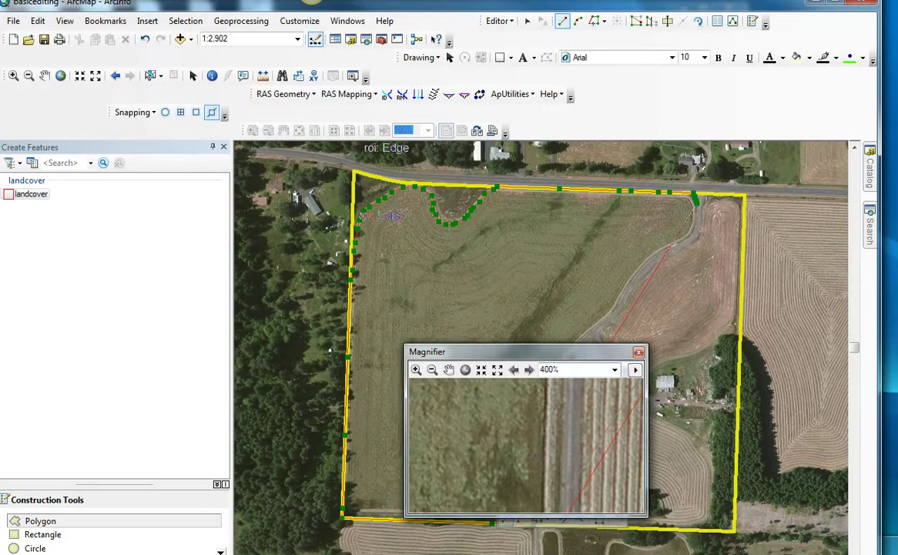
pyautogui.click(560, 419)
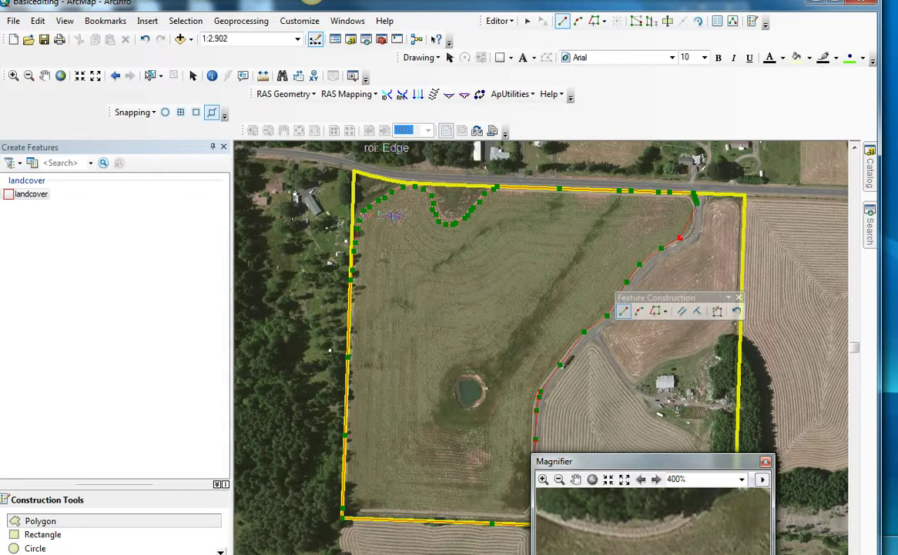
pyautogui.doubleClick(692, 227)
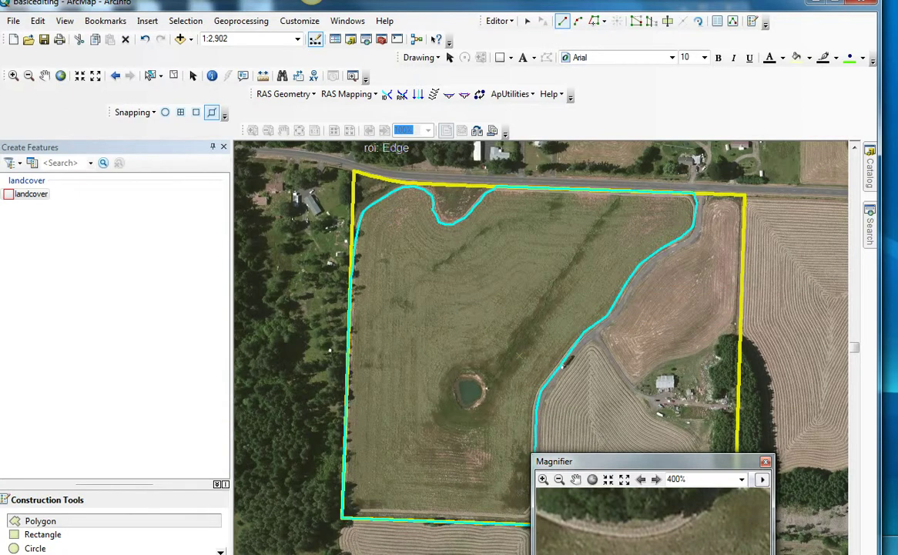
# Open the new field polygon's attributes and set its cover to Planted, keeping the Magnifier out of the way.
pyautogui.moveTo(586, 461); pyautogui.dragTo(768, 340)
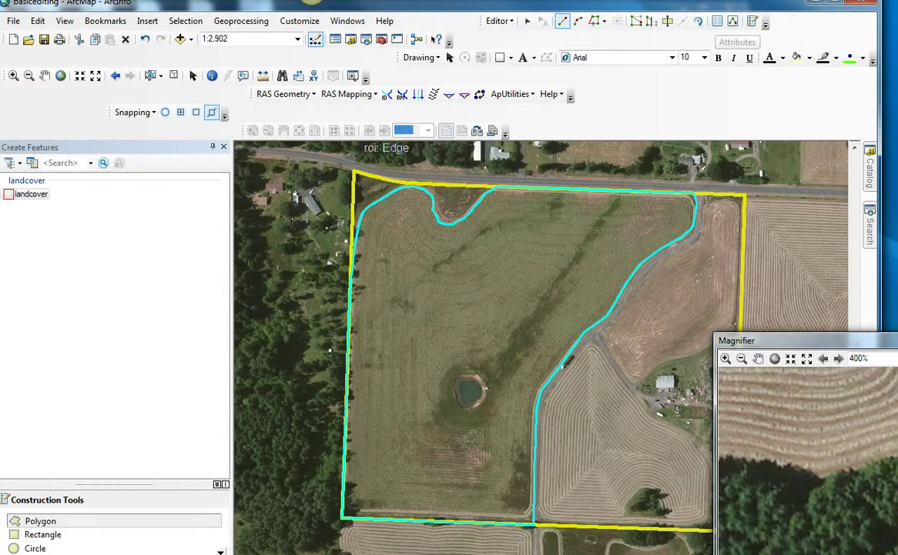
pyautogui.click(717, 21)
pyautogui.moveTo(770, 340); pyautogui.dragTo(755, 439)
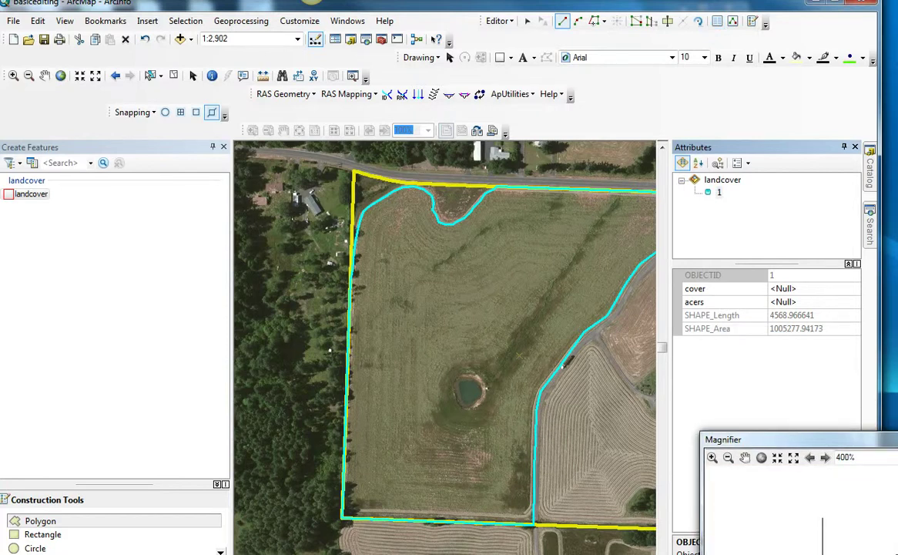
pyautogui.click(797, 289)
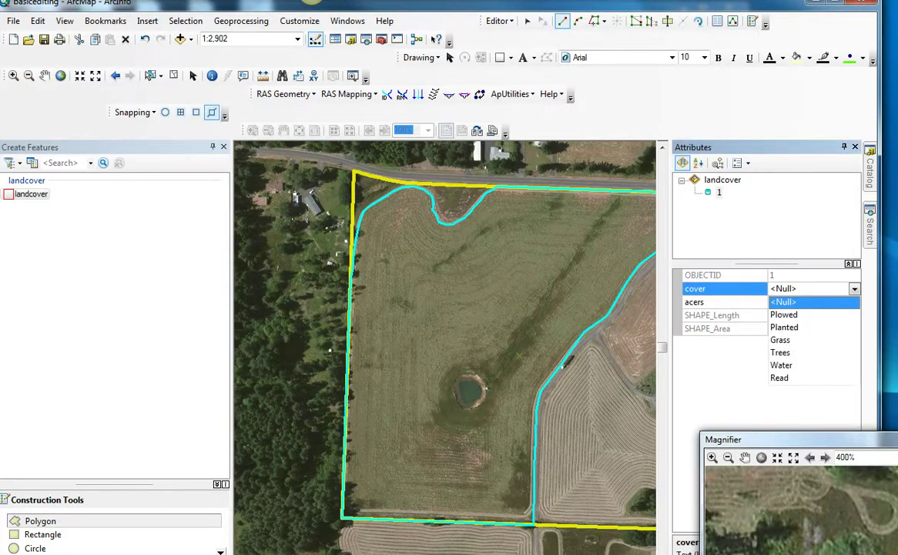
pyautogui.click(784, 327)
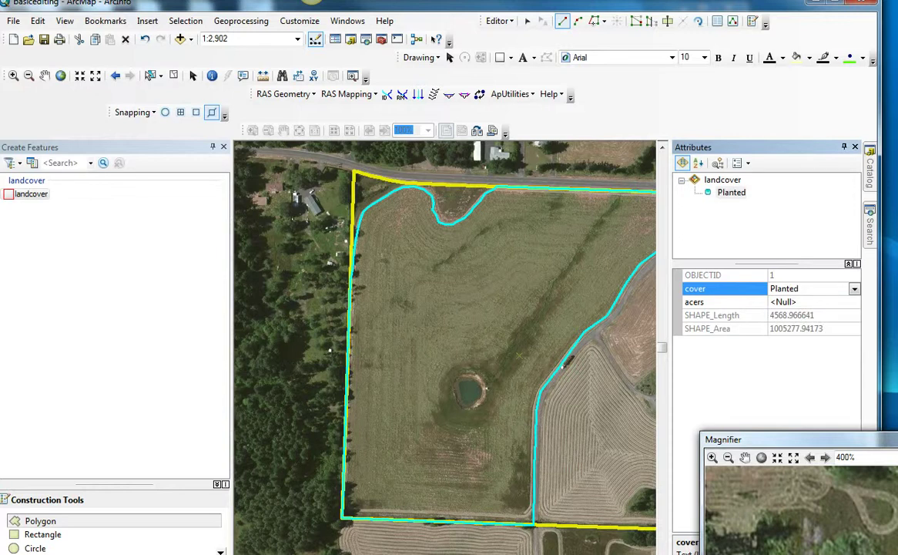
# Save the edits and move the Magnifier clear of the map.
pyautogui.moveTo(771, 439); pyautogui.dragTo(676, 462)
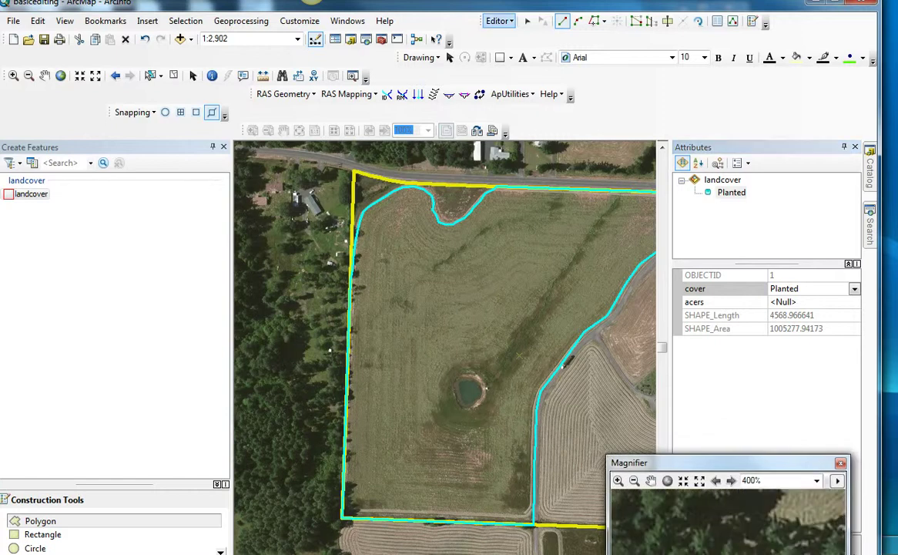
pyautogui.click(497, 21)
pyautogui.click(525, 70)
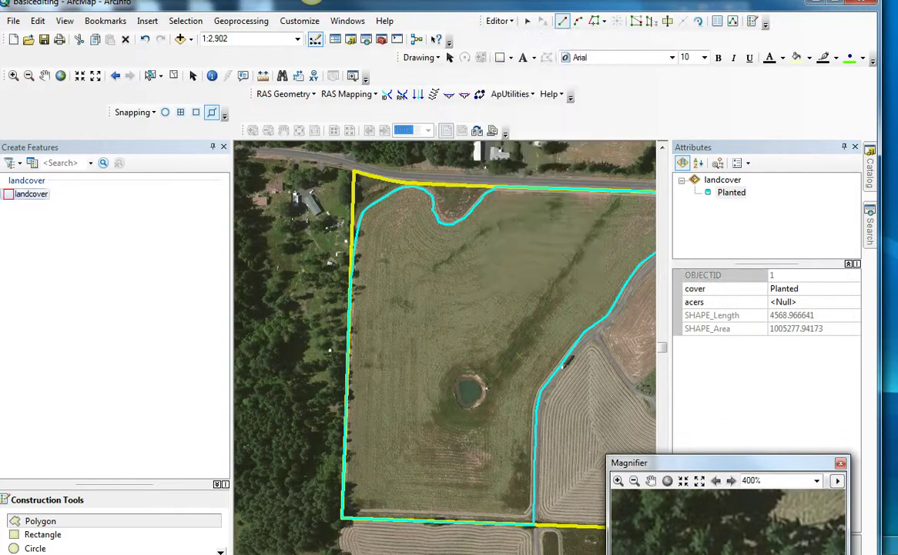
pyautogui.moveTo(708, 462); pyautogui.dragTo(798, 435)
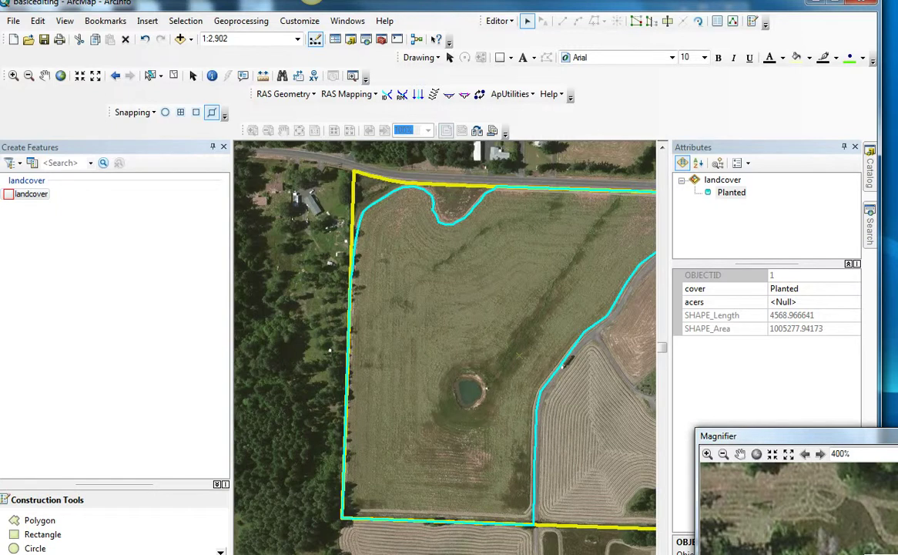
pyautogui.moveTo(798, 436); pyautogui.dragTo(807, 401)
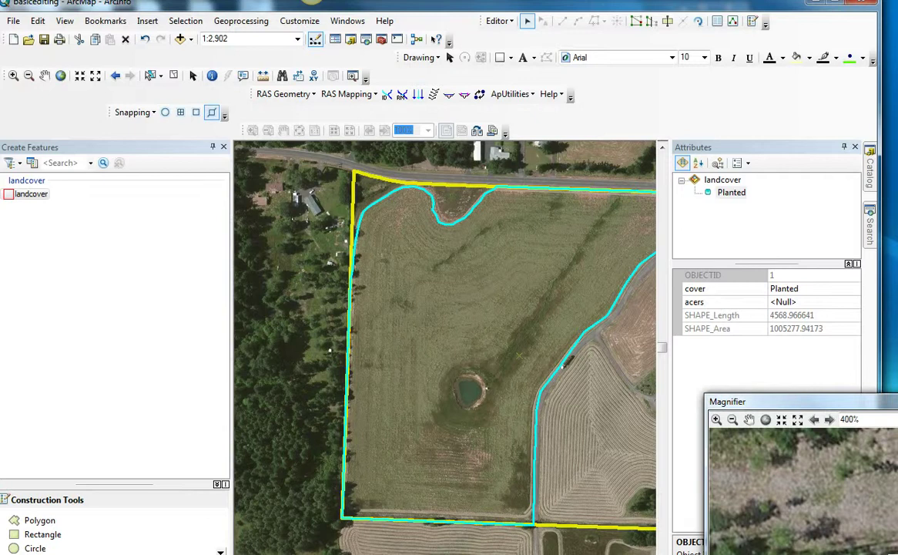
# Start a new landcover polygon, place the Magnifier over the pond, and trace its northern rim westward with vertices.
pyautogui.click(40, 520)
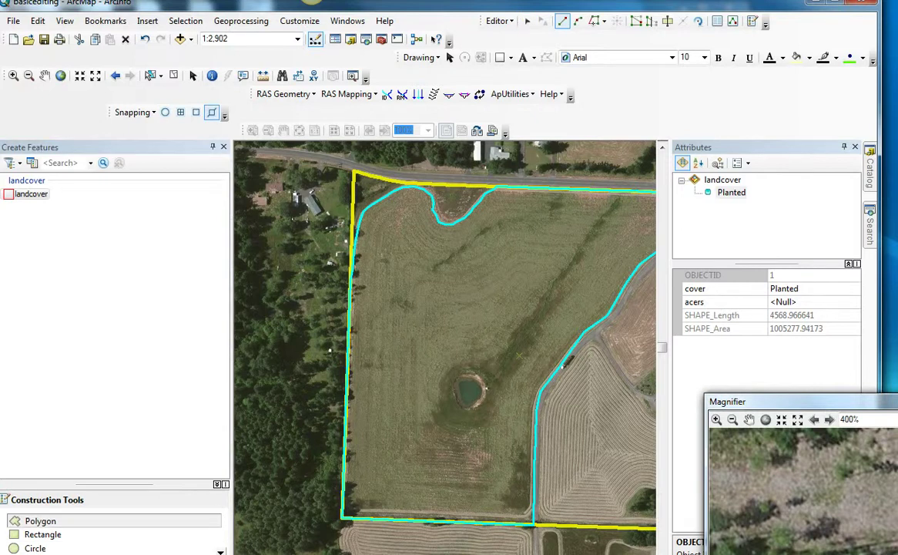
pyautogui.moveTo(748, 401); pyautogui.dragTo(394, 258)
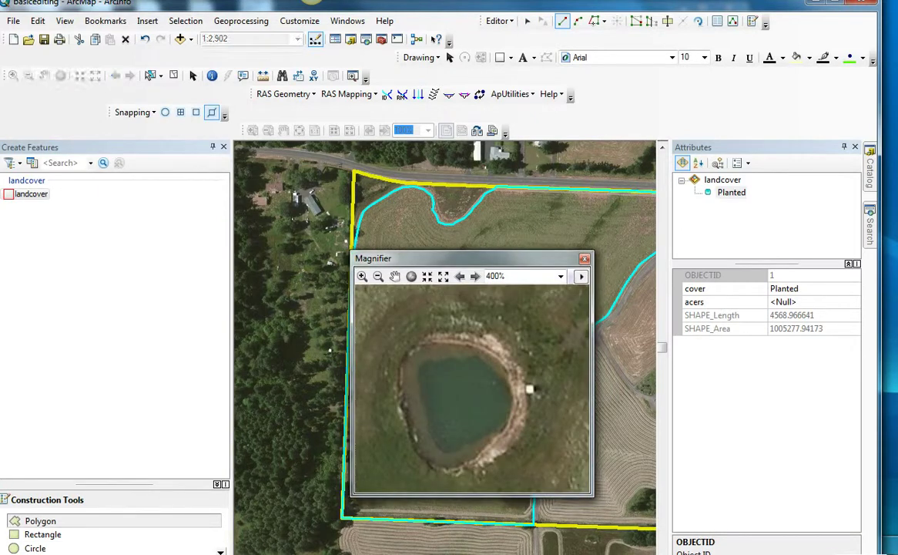
pyautogui.click(475, 334)
pyautogui.click(458, 334)
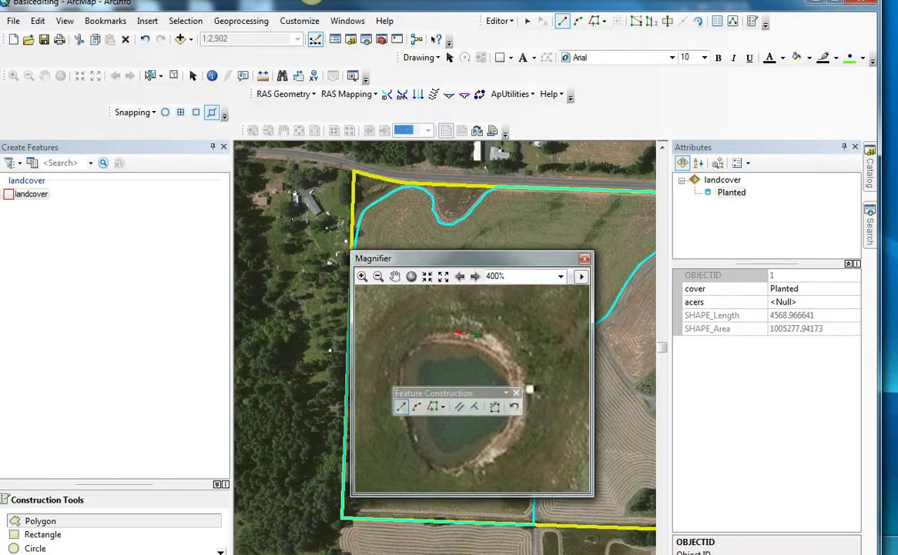
pyautogui.click(444, 333)
pyautogui.click(433, 337)
pyautogui.click(418, 340)
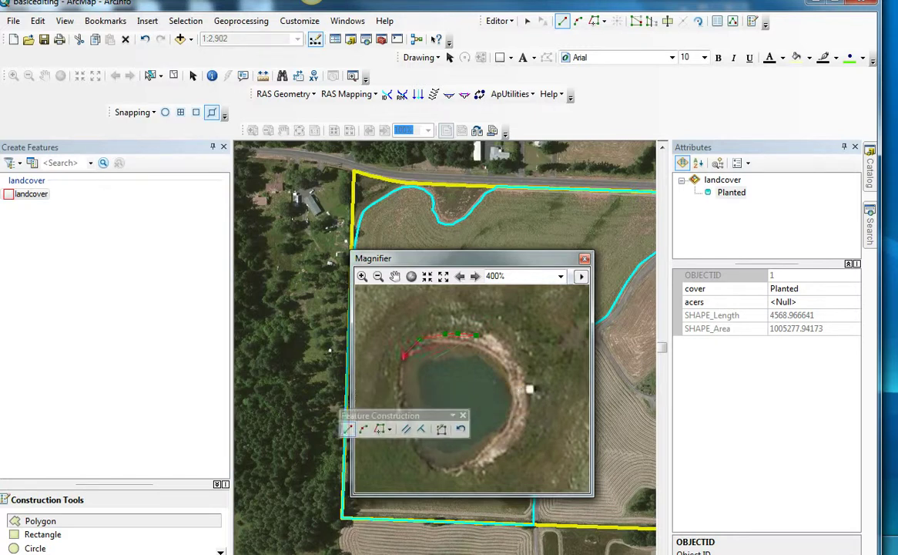
# Continue the pond polygon down the western rim to the pond's southern end.
pyautogui.click(404, 355)
pyautogui.click(396, 394)
pyautogui.click(405, 413)
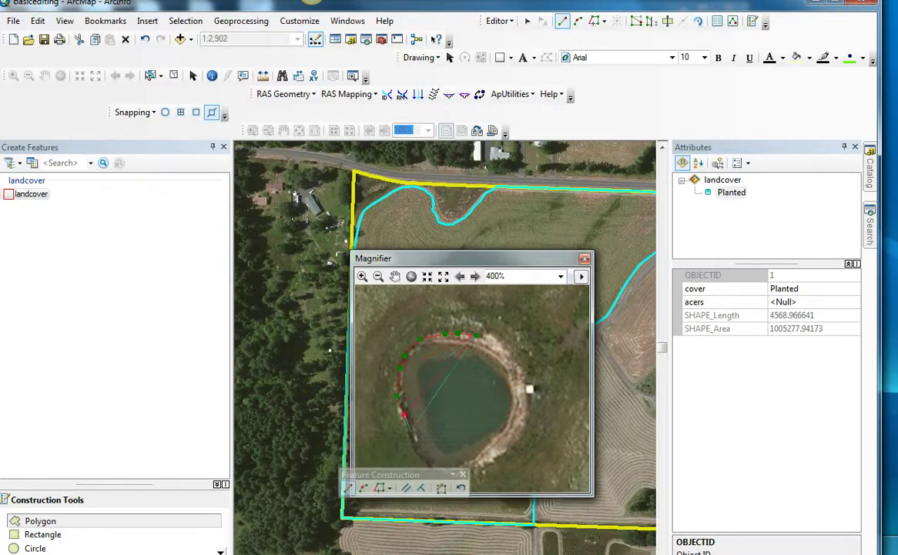
pyautogui.click(411, 430)
pyautogui.click(418, 449)
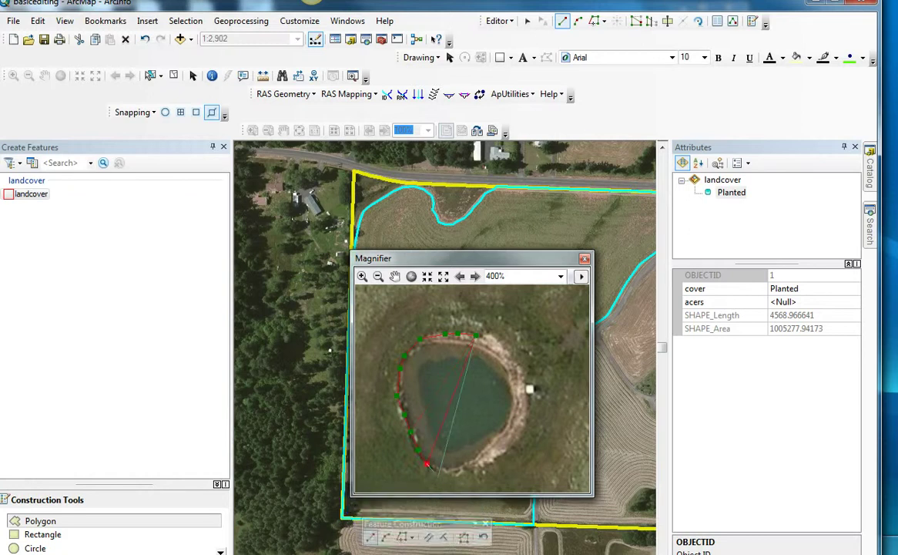
pyautogui.click(426, 462)
pyautogui.click(438, 475)
# Trace the pond's southern and eastern rim back to the north, finish the polygon, and move the Magnifier off the map.
pyautogui.click(480, 473)
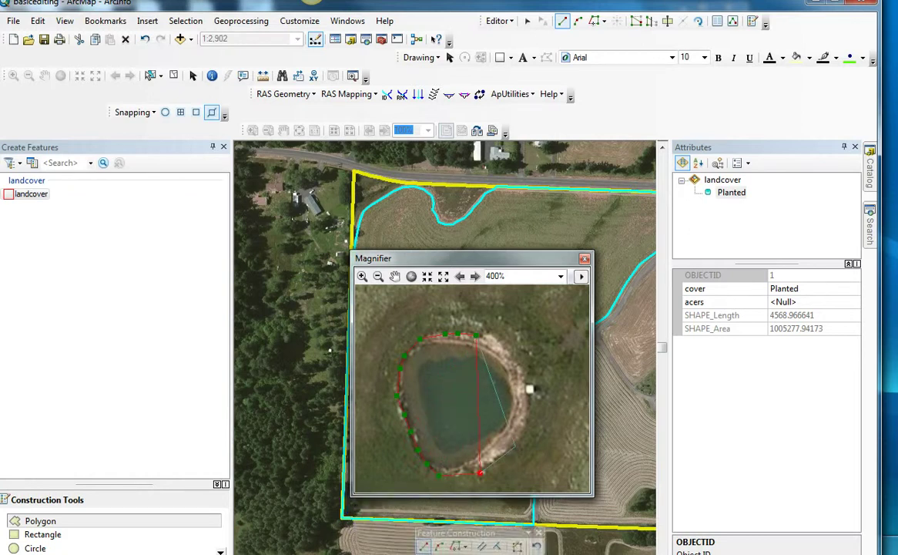
pyautogui.click(513, 446)
pyautogui.click(525, 423)
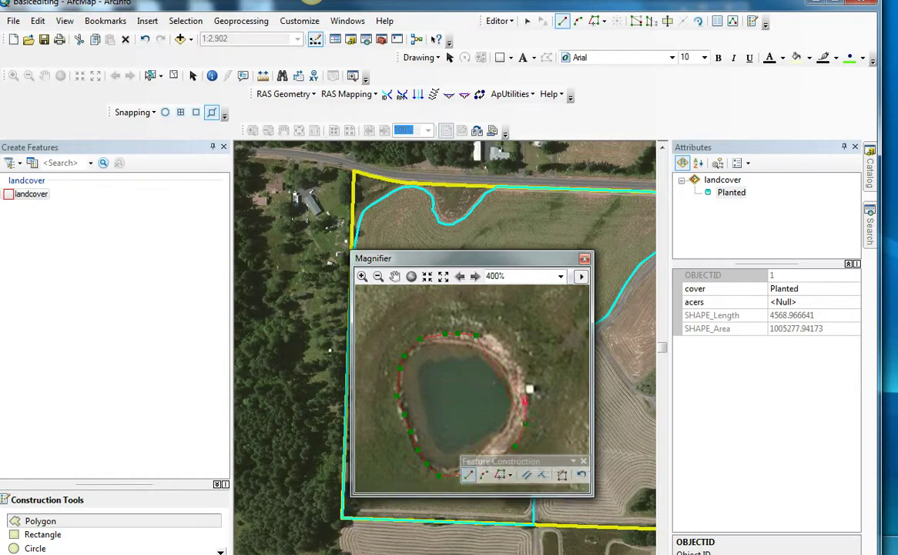
pyautogui.click(524, 401)
pyautogui.click(522, 370)
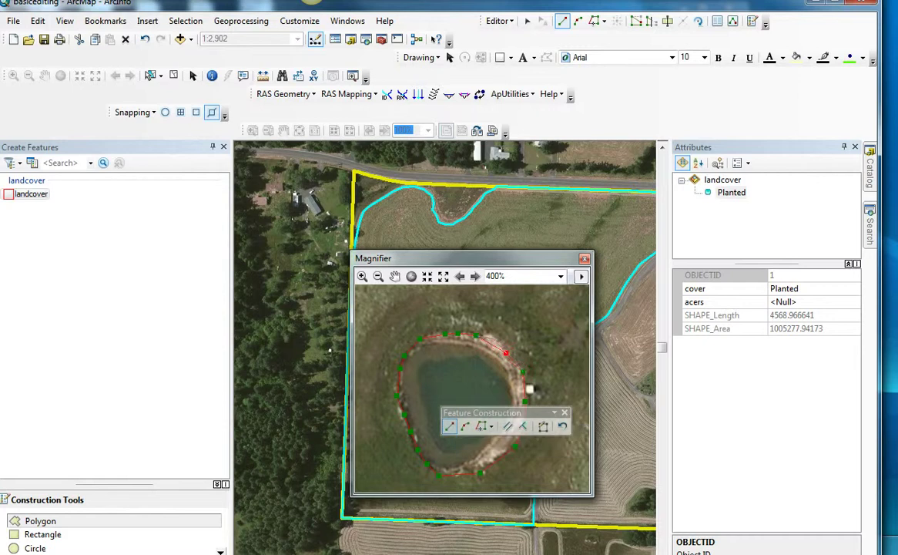
pyautogui.doubleClick(494, 338)
pyautogui.moveTo(462, 258); pyautogui.dragTo(831, 345)
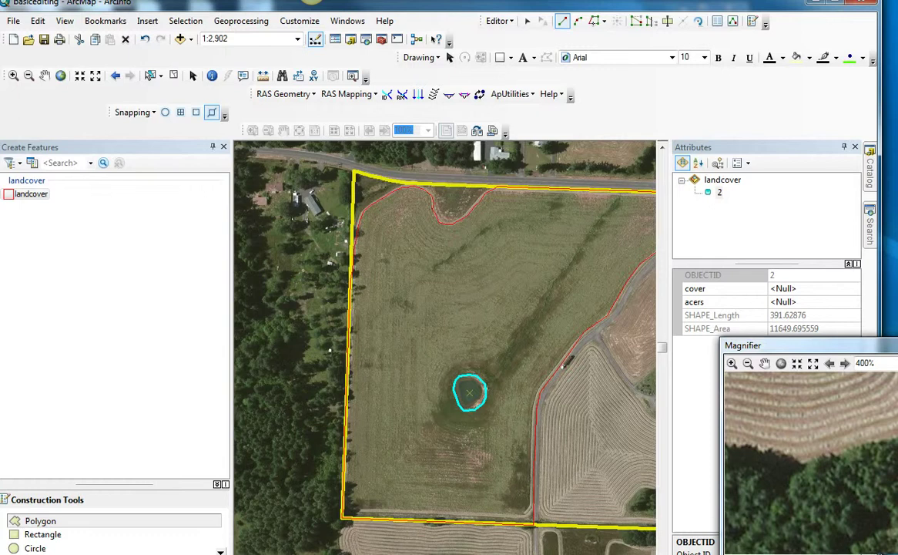
# Set the pond polygon's cover to Water and save the edits.
pyautogui.click(813, 289)
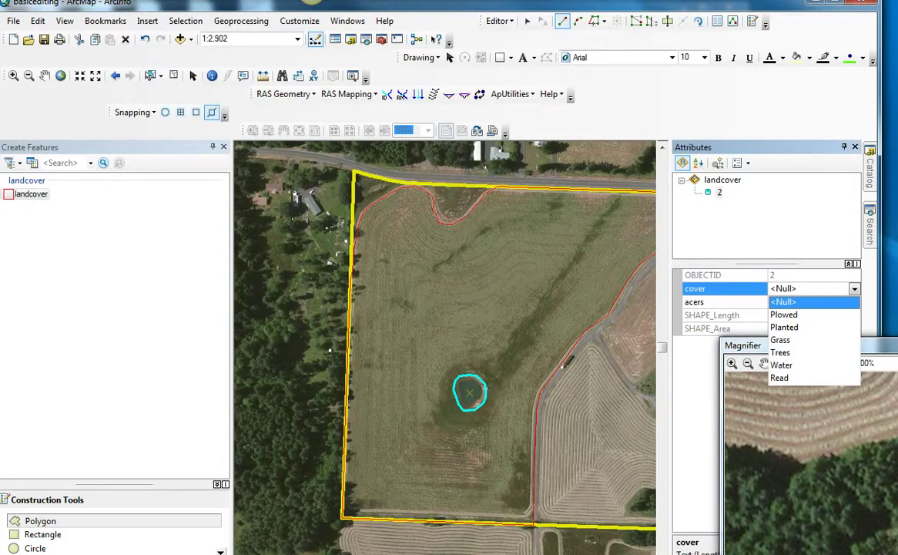
pyautogui.click(782, 365)
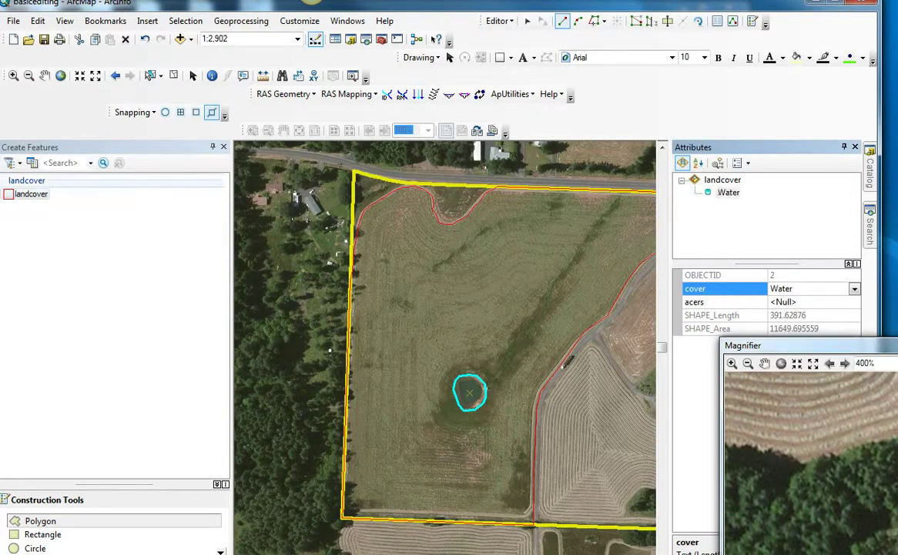
pyautogui.click(497, 20)
pyautogui.click(525, 69)
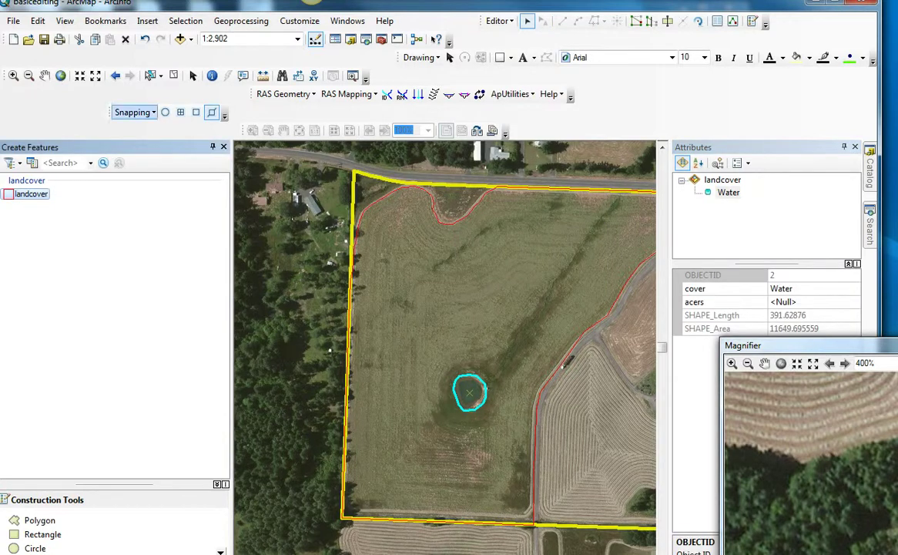
# Open the landcover layer's attribute table and move it below the upper part of the map so both can be viewed.
pyautogui.moveTo(301, 1); pyautogui.dragTo(311, 1)
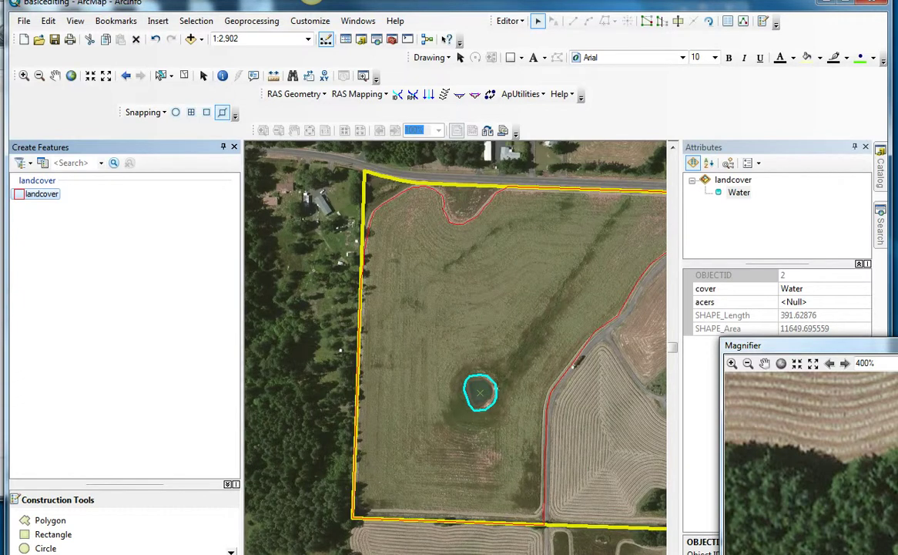
pyautogui.doubleClick(312, 2)
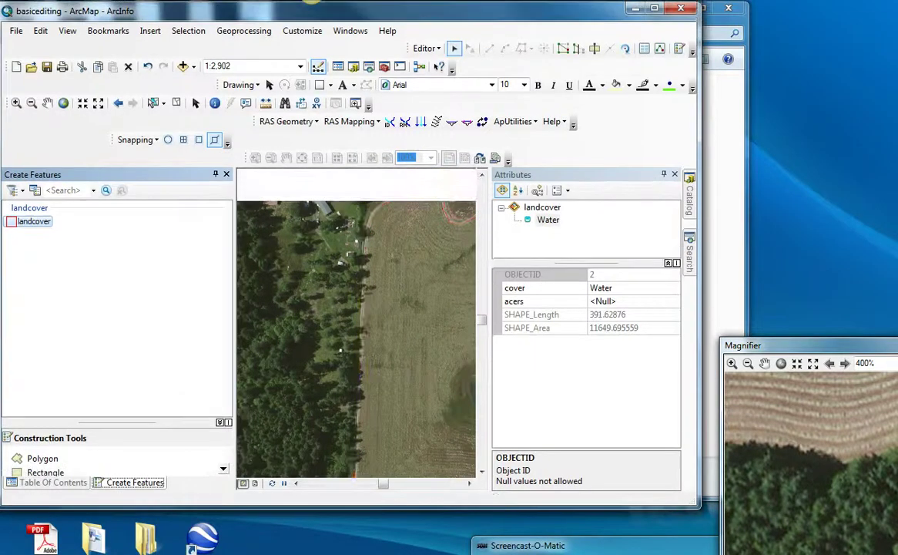
pyautogui.click(52, 482)
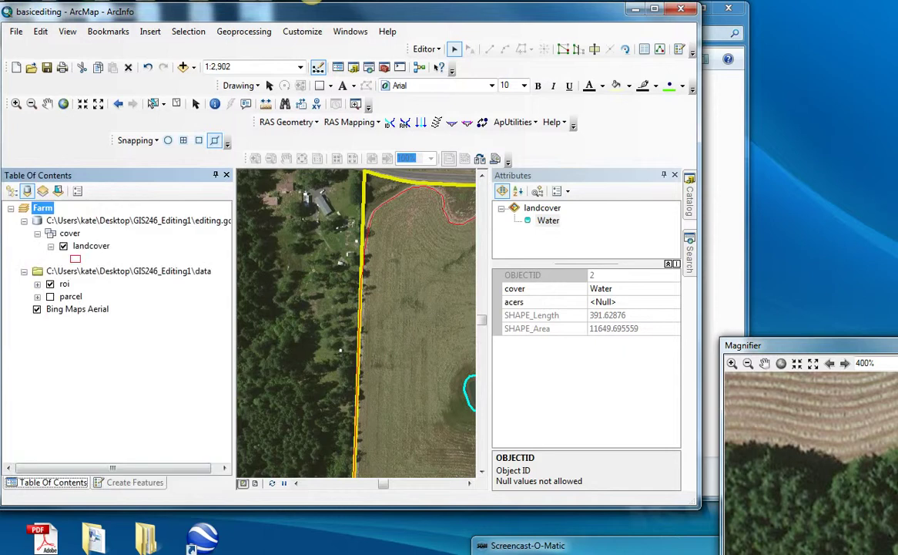
pyautogui.rightClick(92, 246)
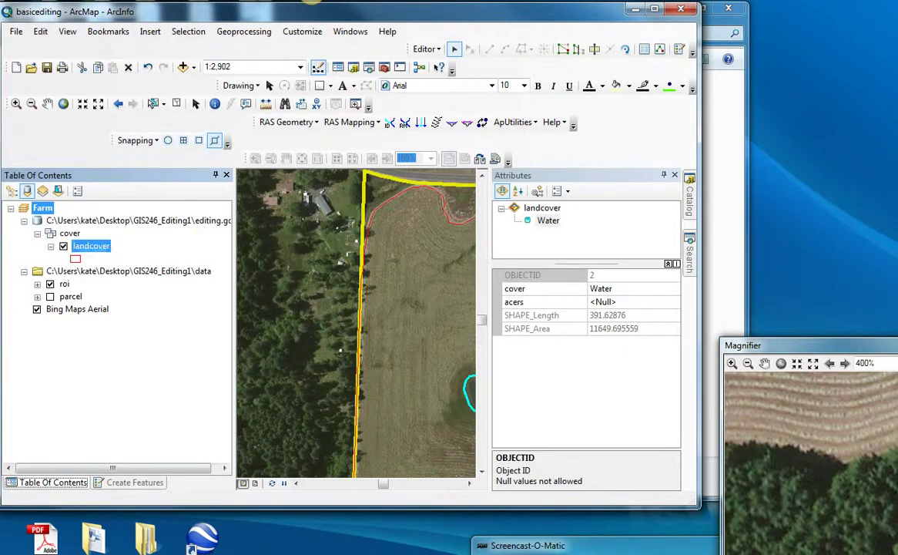
pyautogui.click(156, 289)
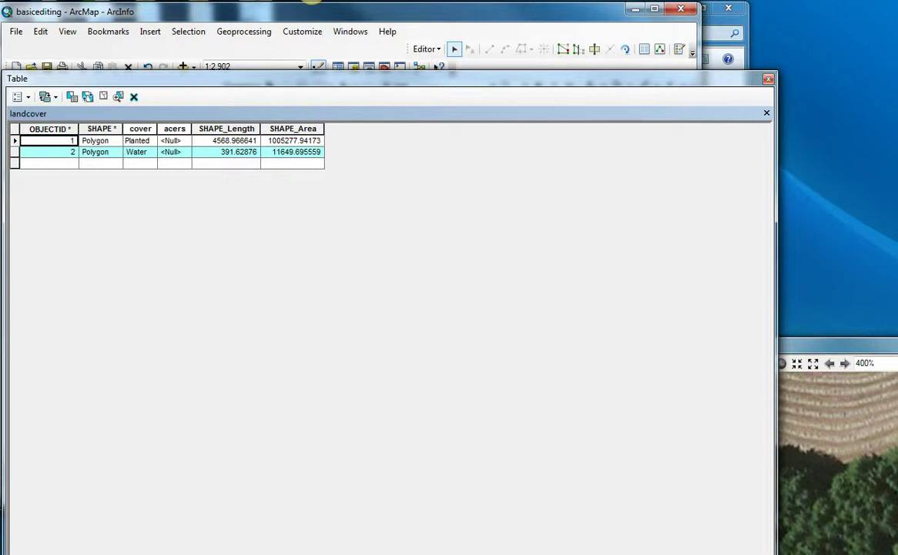
pyautogui.moveTo(331, 79); pyautogui.dragTo(341, 367)
pyautogui.moveTo(231, 367); pyautogui.dragTo(280, 420)
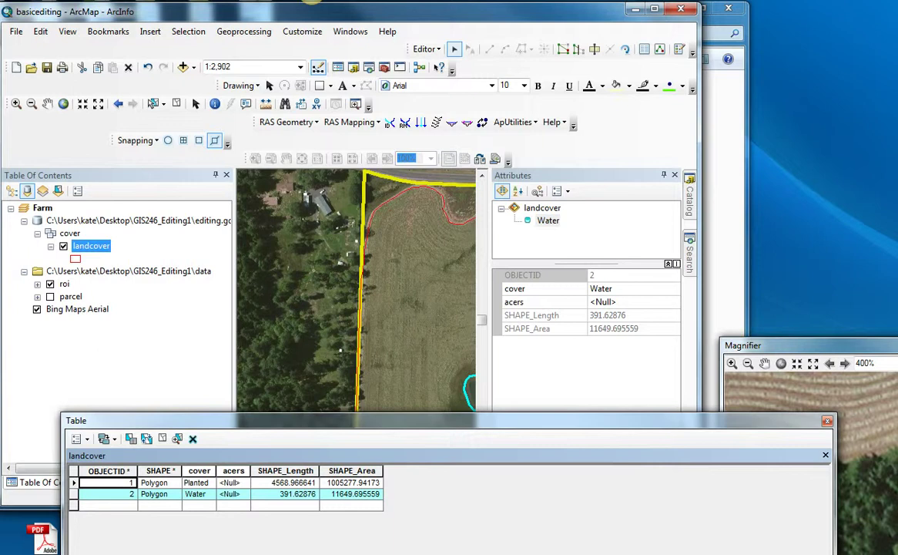
# Widen the map window and clip the planted field with the selected pond polygon, using buffer distance 0.000 and discarding the area that intersects.
pyautogui.moveTo(701, 231); pyautogui.dragTo(861, 231)
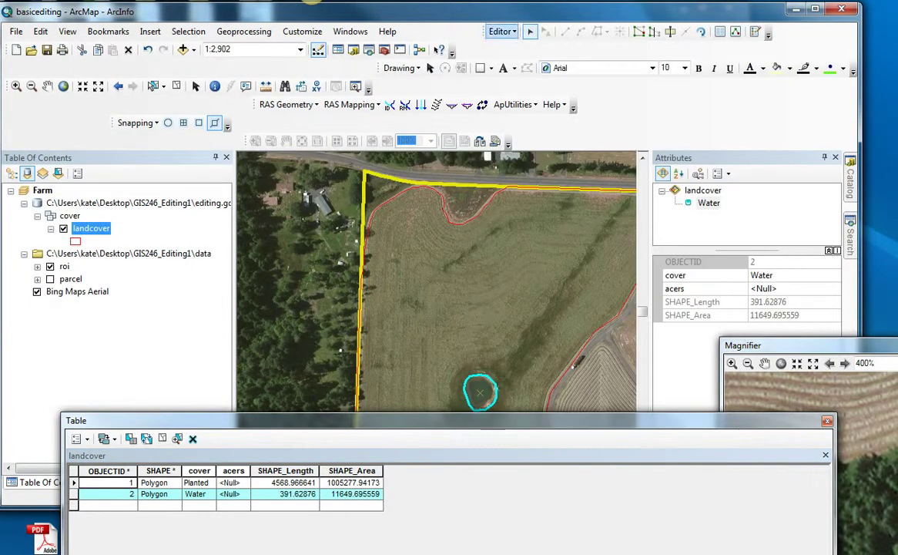
pyautogui.moveTo(616, 420); pyautogui.dragTo(547, 544)
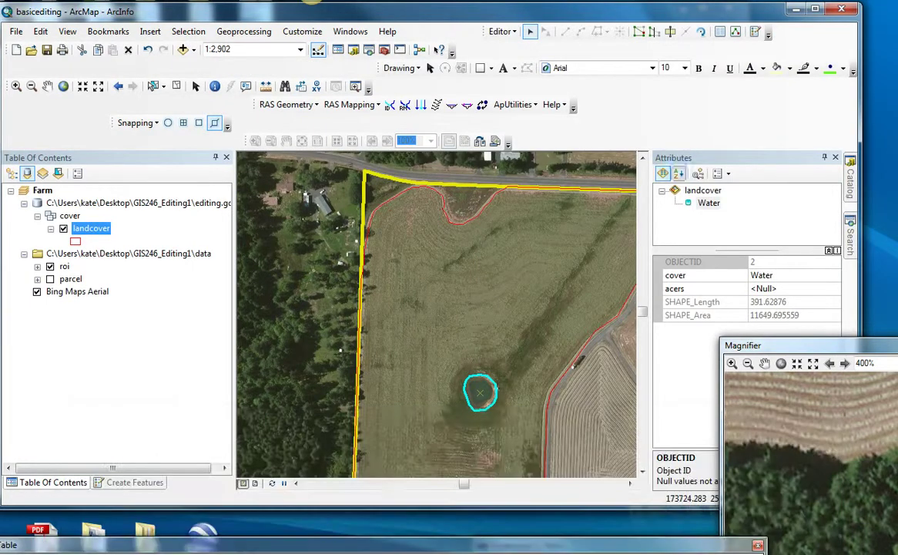
pyautogui.click(503, 31)
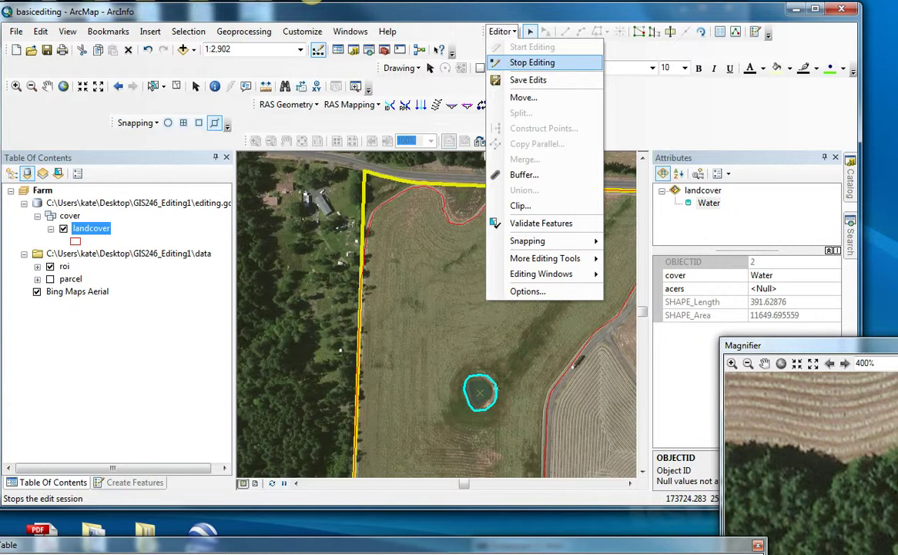
pyautogui.click(520, 205)
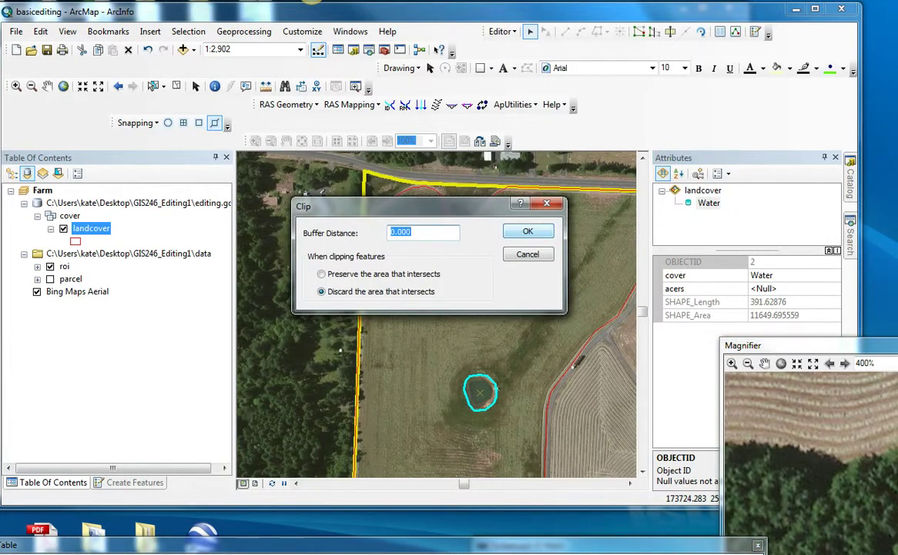
pyautogui.press('Return')
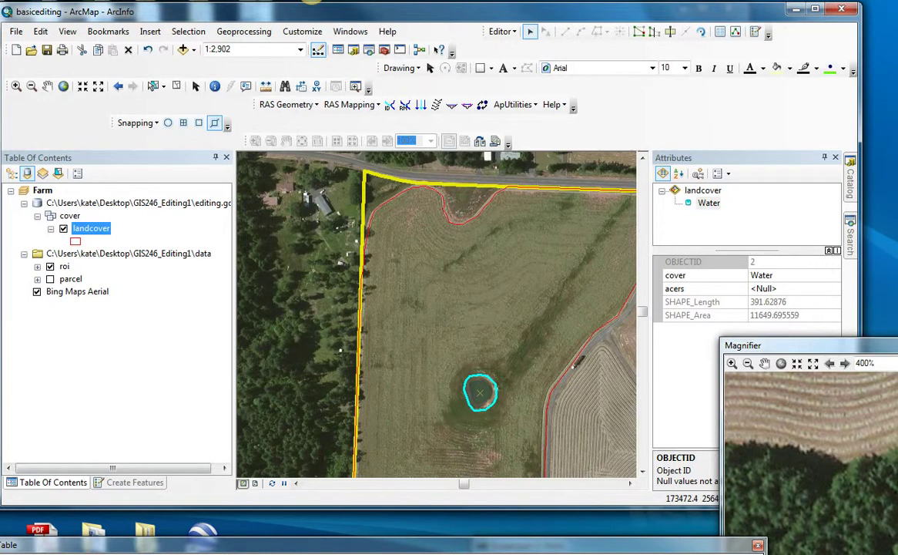
# Check the clipped field's record in the landcover table, highlight the Planted polygon on the map to inspect its pond hole, and close the table.
pyautogui.moveTo(416, 544); pyautogui.dragTo(451, 420)
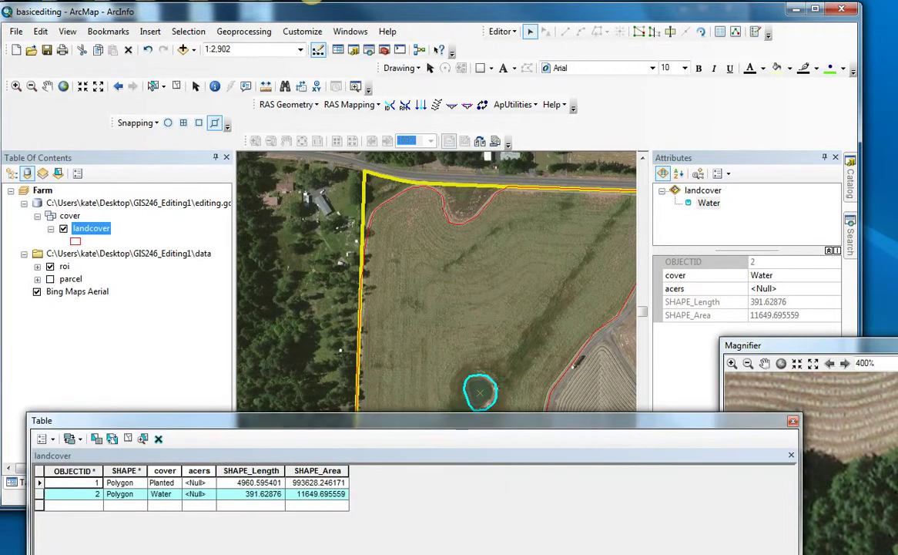
pyautogui.click(39, 482)
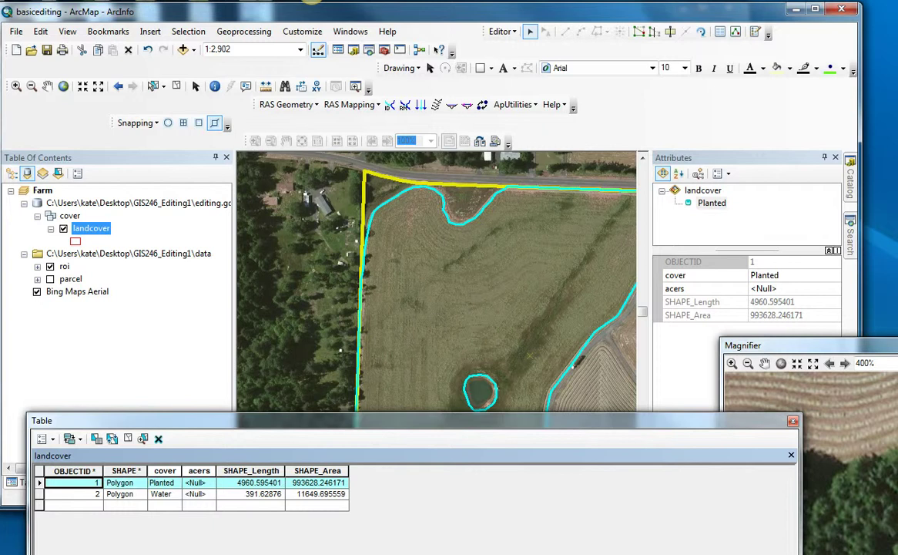
pyautogui.click(480, 392)
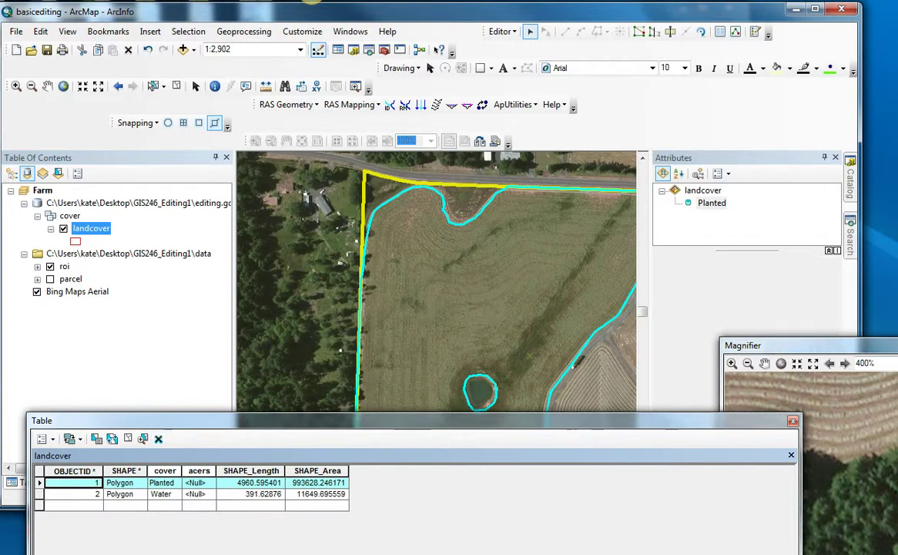
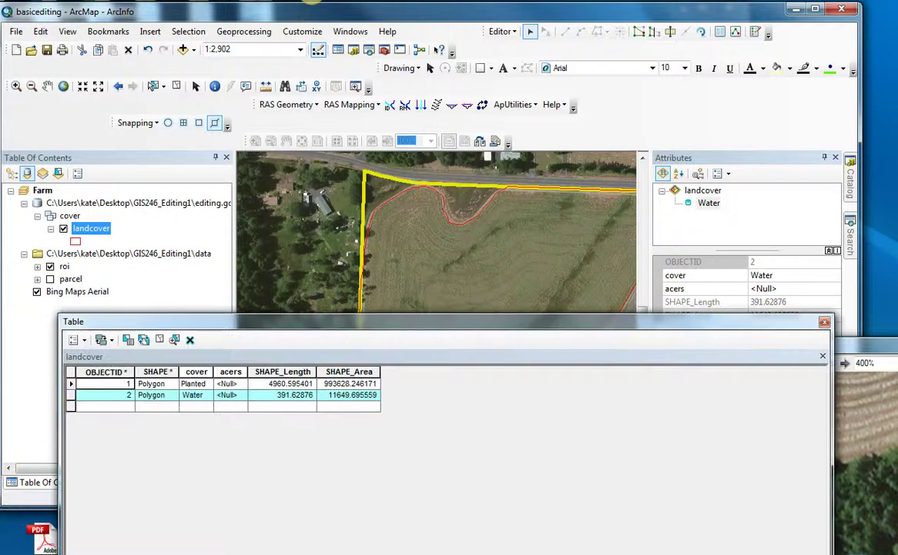
pyautogui.click(824, 322)
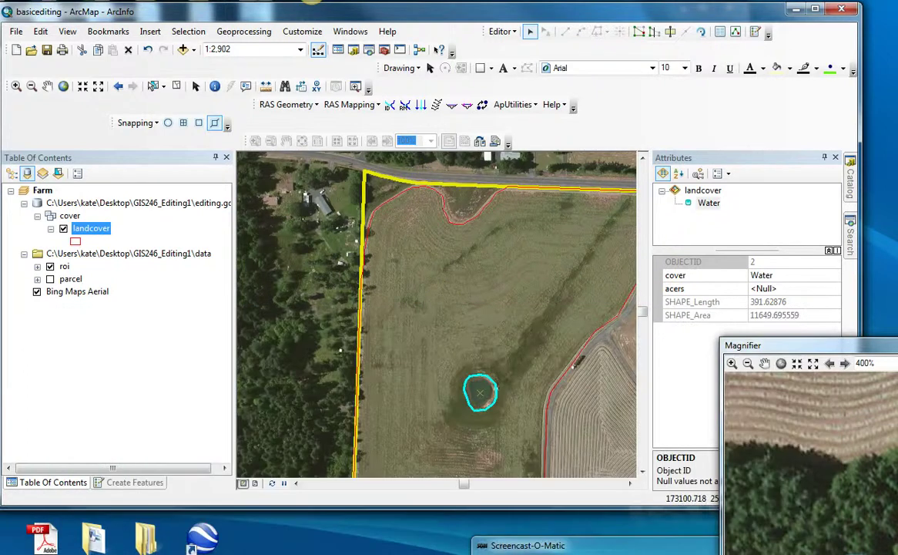
# Zoom to the grass notch along the road and start an Auto Complete Polygon inside the field, crossing north to the yellow farm boundary.
pyautogui.click(134, 483)
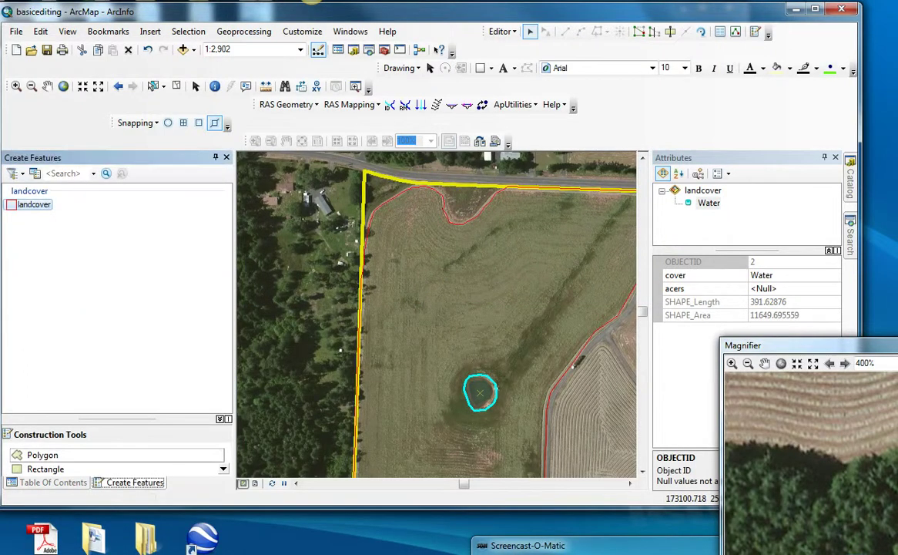
pyautogui.click(87, 455)
pyautogui.scroll(-4, 115, 462)
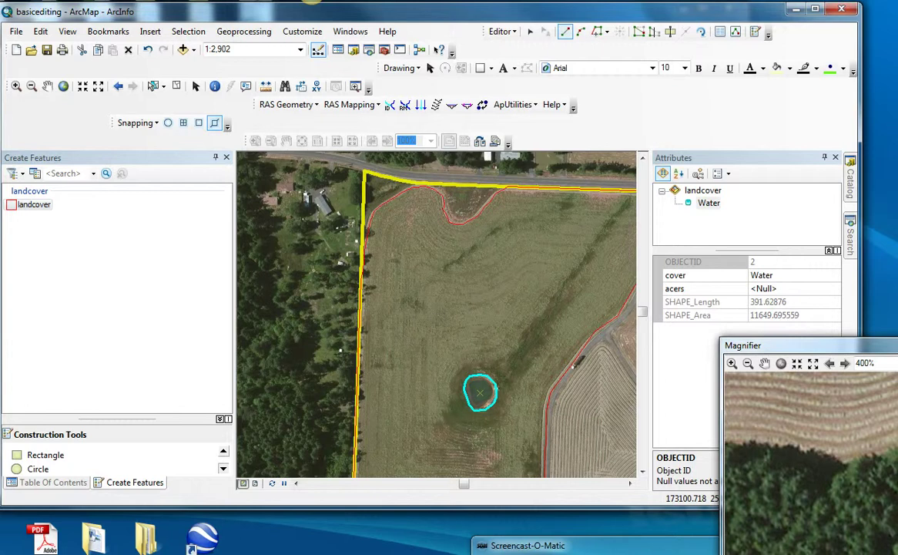
pyautogui.click(72, 469)
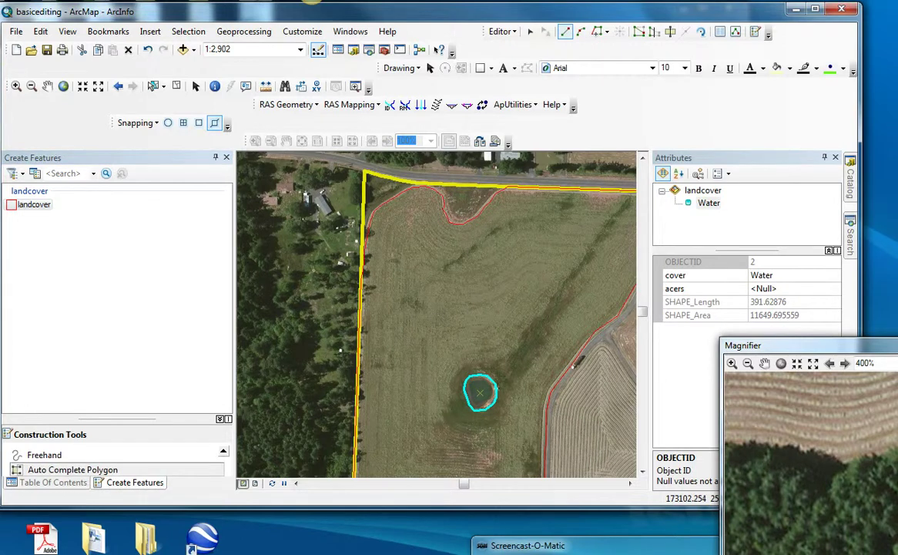
pyautogui.click(16, 86)
pyautogui.moveTo(401, 162); pyautogui.dragTo(554, 258)
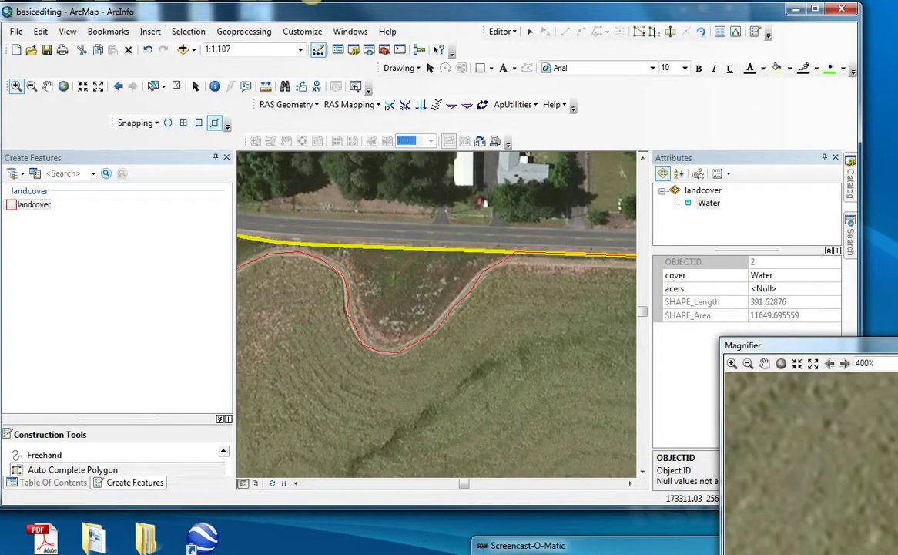
pyautogui.click(72, 469)
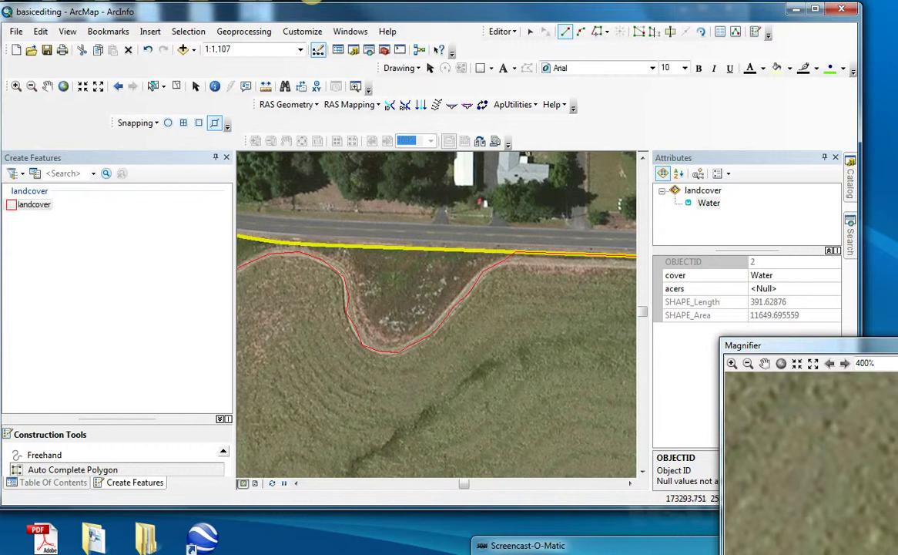
pyautogui.click(291, 286)
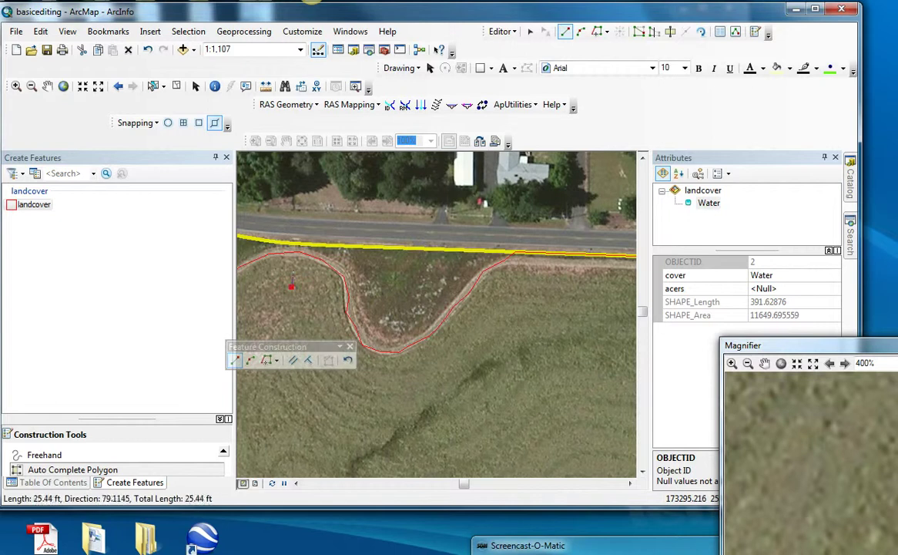
pyautogui.click(293, 244)
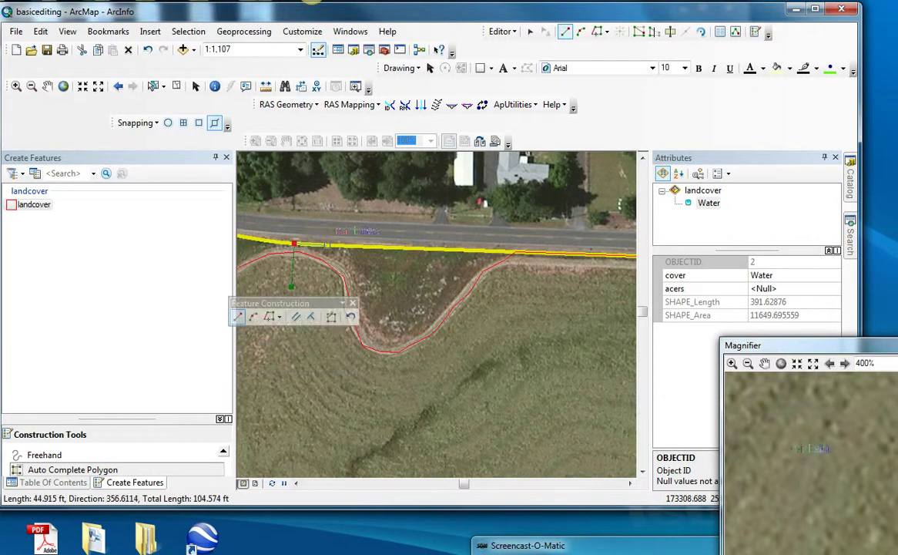
# Trace the notch's northern edge eastward along the yellow farm boundary and finish the polygon inside the planted field.
pyautogui.click(331, 245)
pyautogui.click(375, 247)
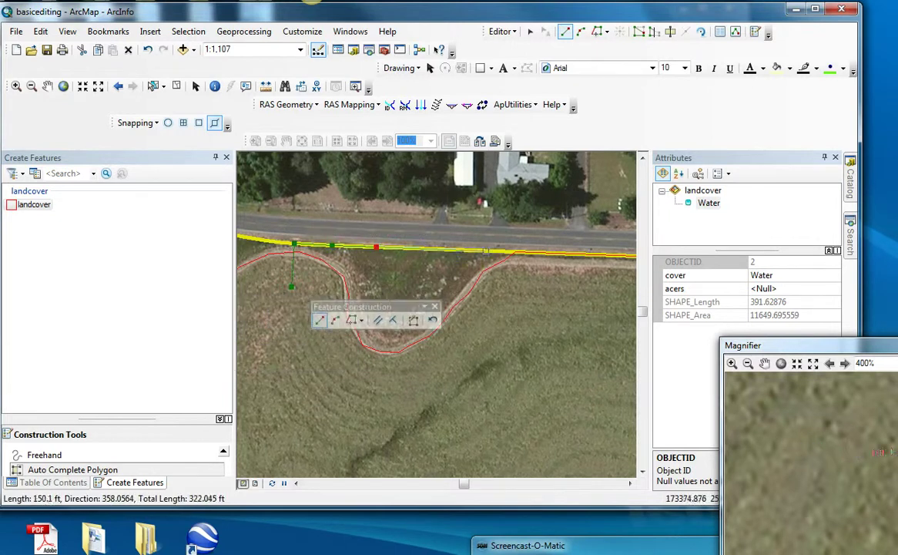
pyautogui.click(466, 251)
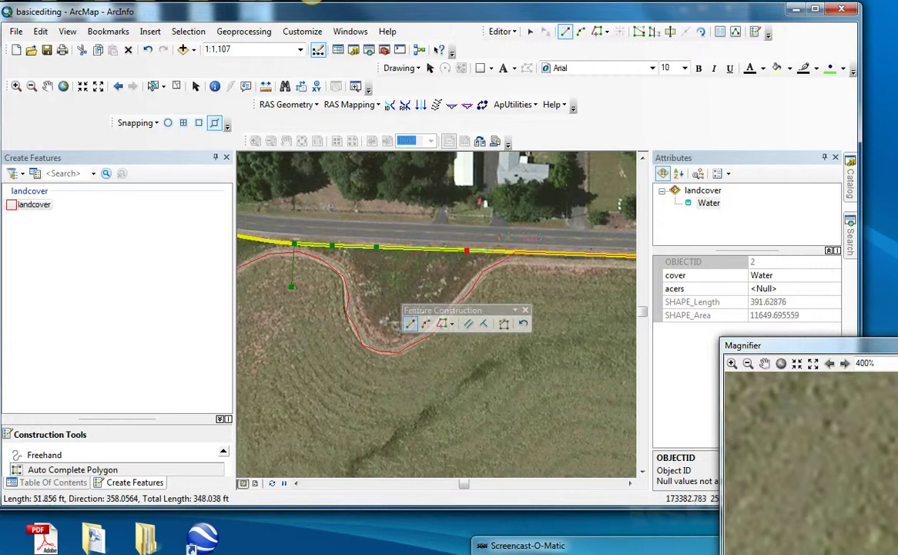
pyautogui.click(515, 252)
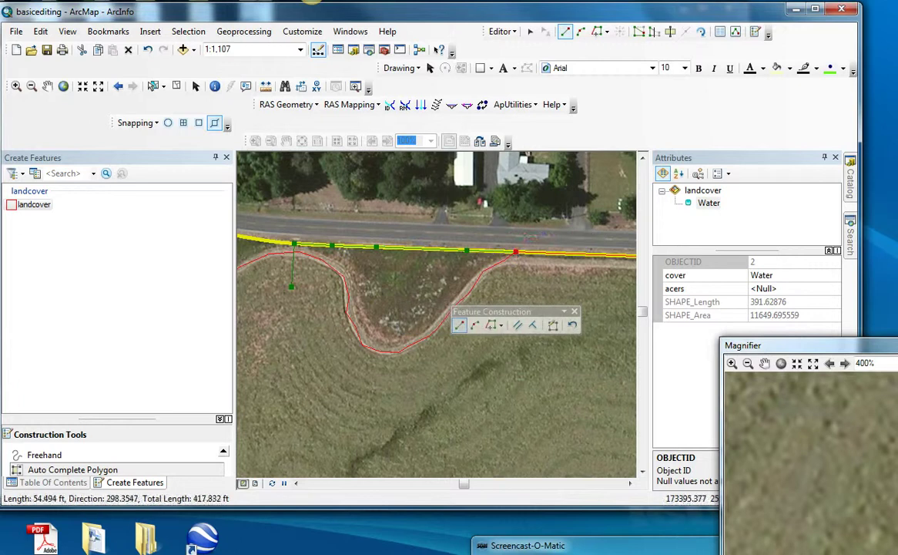
pyautogui.doubleClick(540, 285)
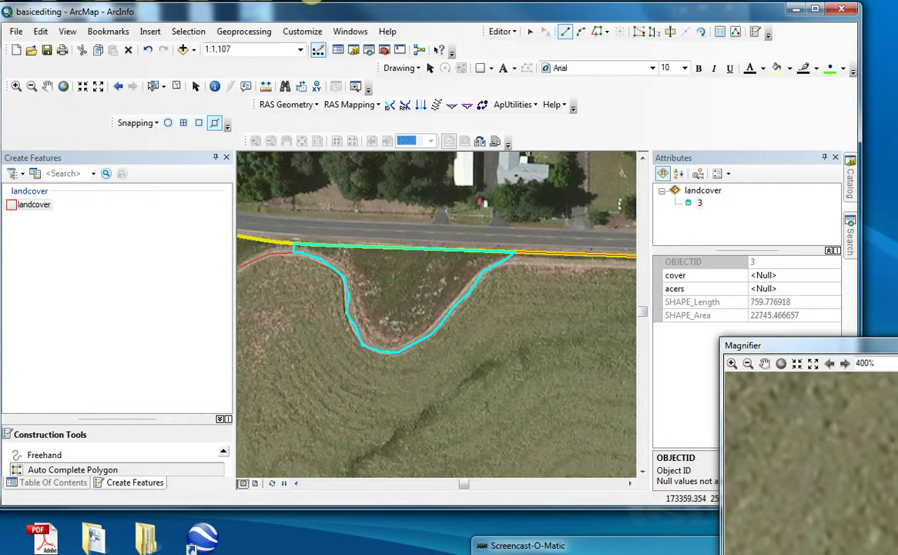
# Set the notch polygon's cover to Grass and save the edits.
pyautogui.click(770, 275)
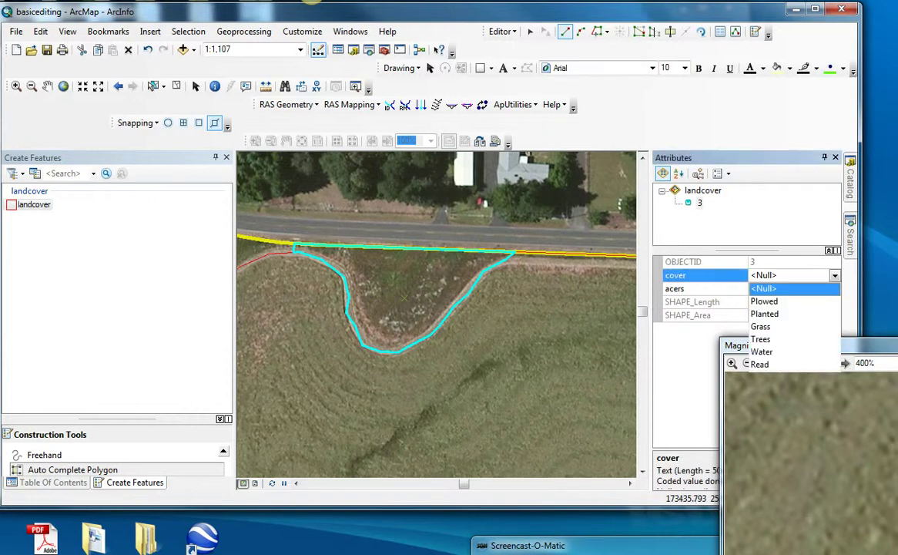
pyautogui.click(761, 326)
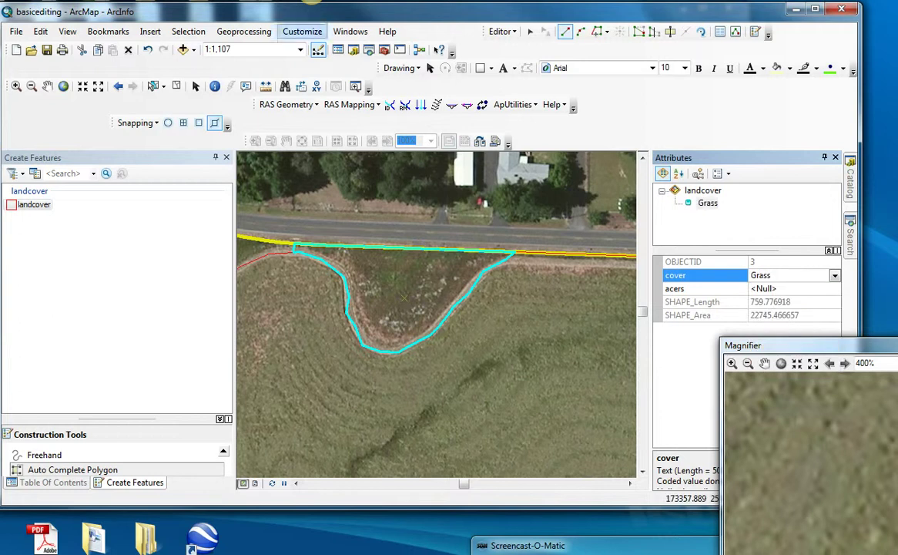
pyautogui.click(500, 31)
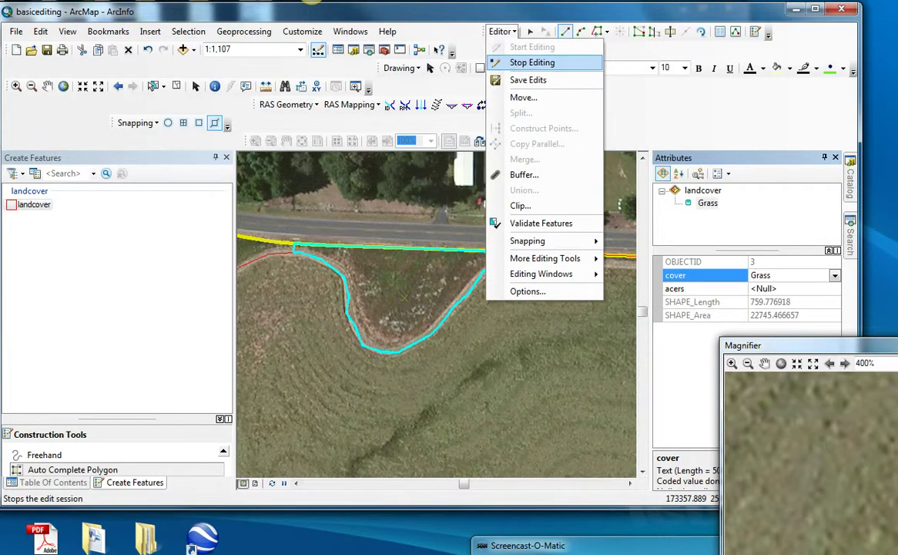
pyautogui.click(528, 79)
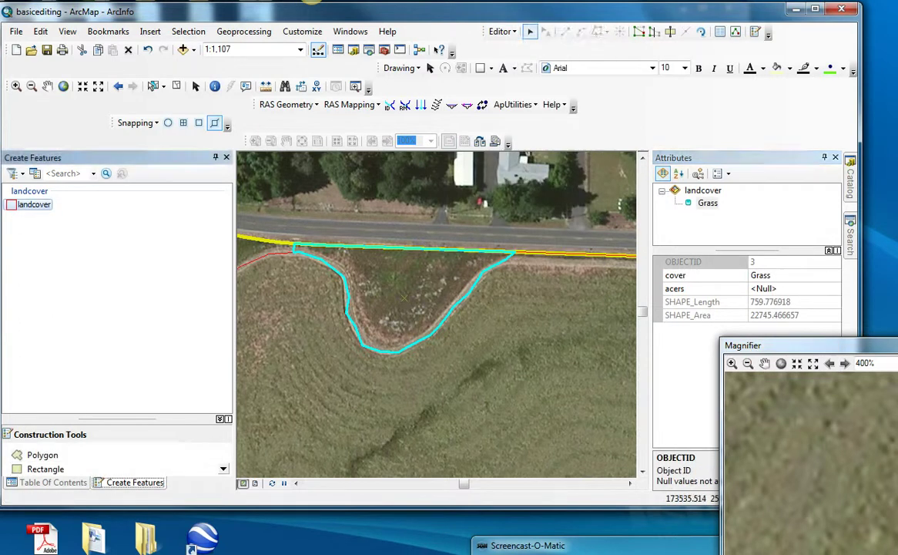
# Enlarge the map window, save the landcover edits again, and stop the editing session.
pyautogui.click(894, 345)
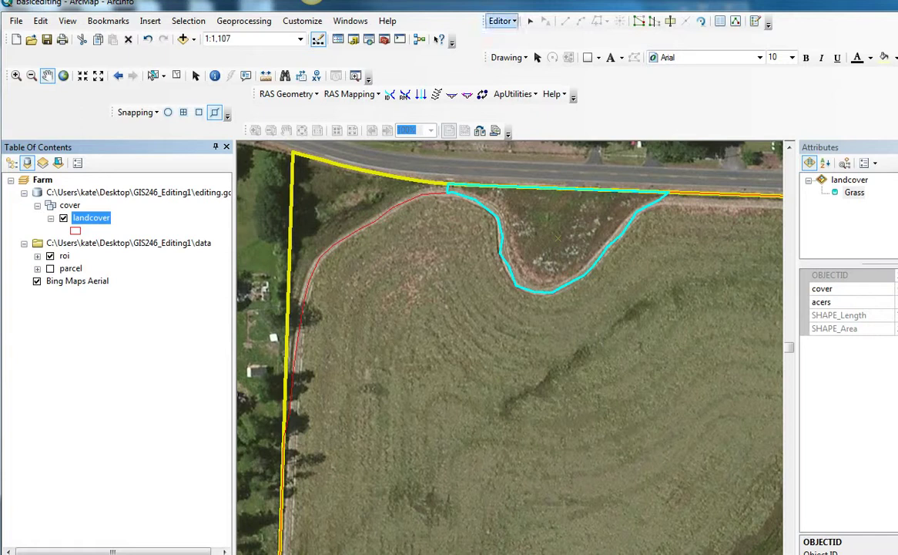
pyautogui.click(501, 21)
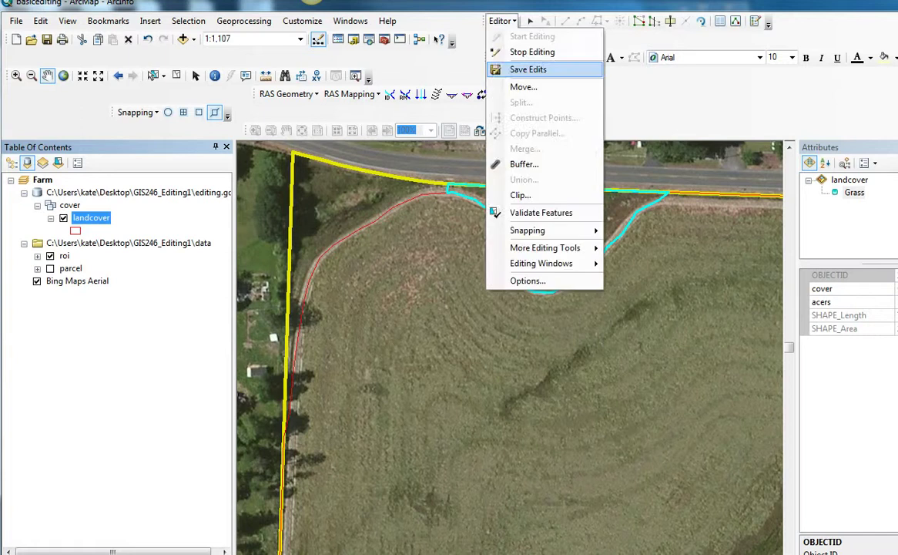
pyautogui.click(528, 69)
pyautogui.click(501, 21)
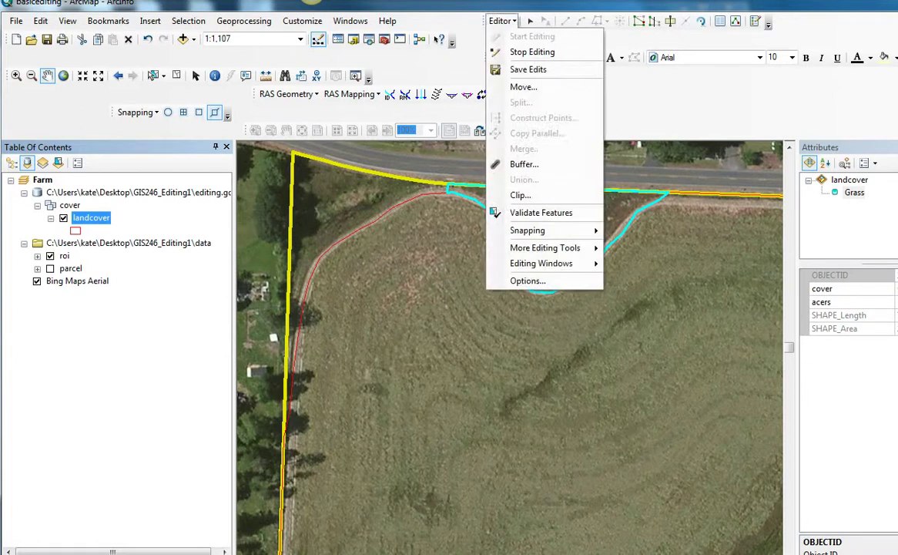
pyautogui.click(531, 52)
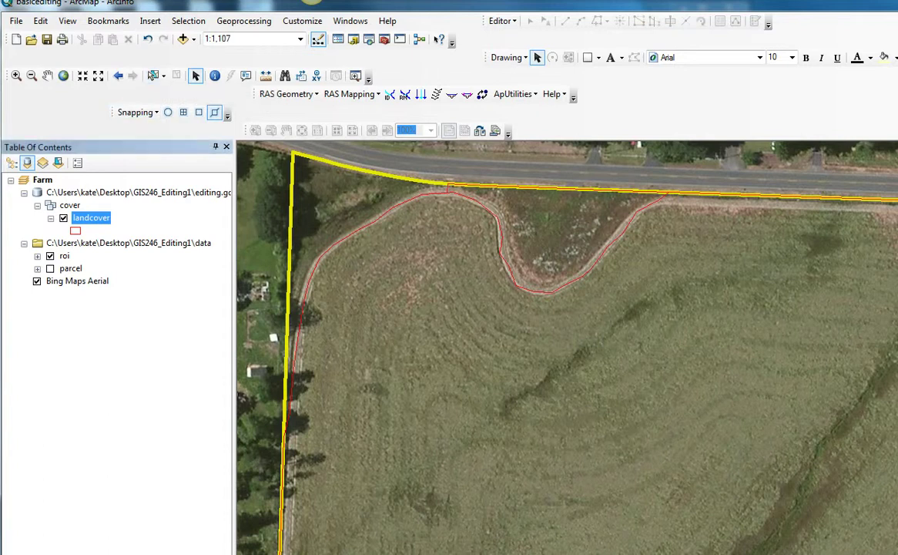
# Symbolize the landcover layer by unique values of the cover field, with all cover values added and the default color ramp kept.
pyautogui.rightClick(85, 217)
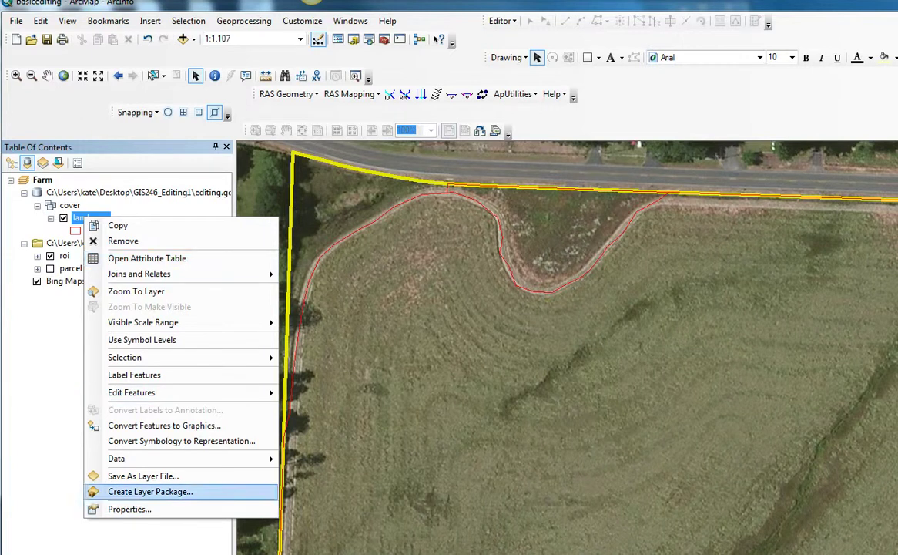
pyautogui.click(129, 509)
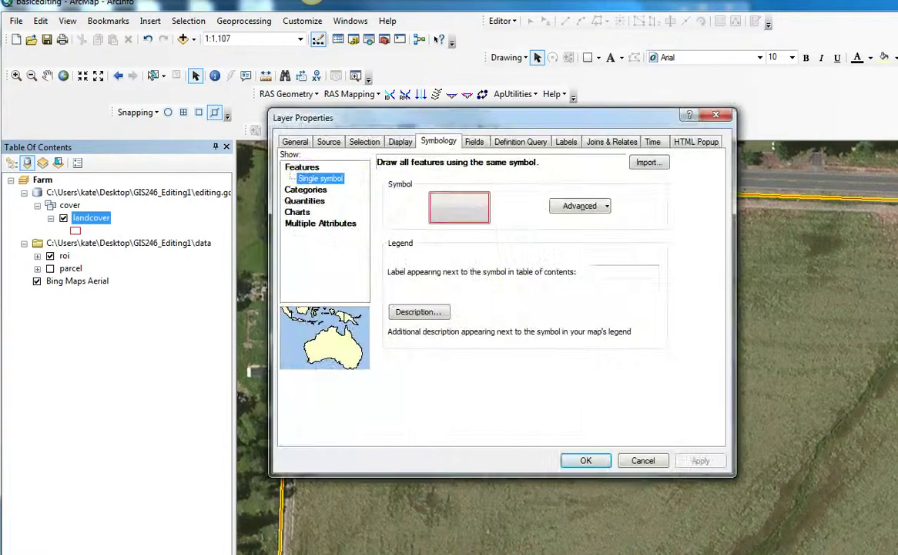
pyautogui.click(306, 190)
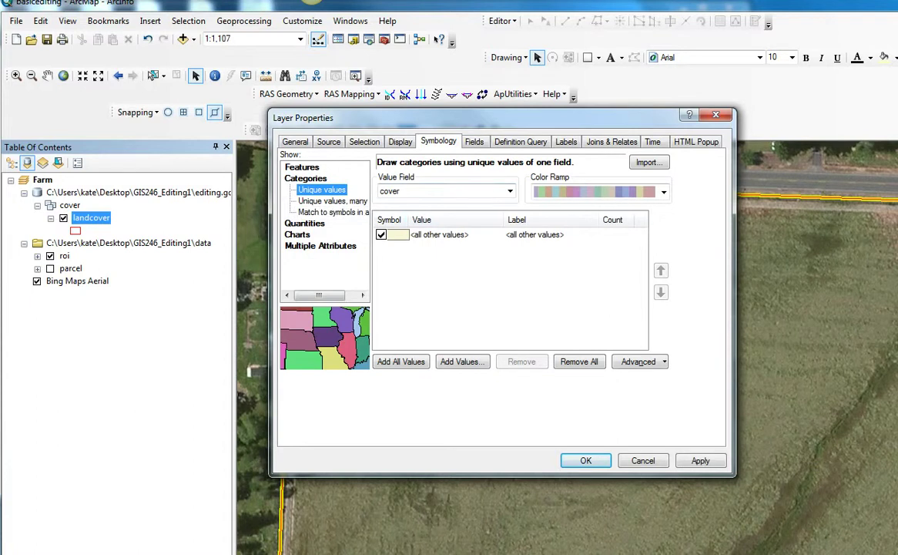
pyautogui.click(402, 361)
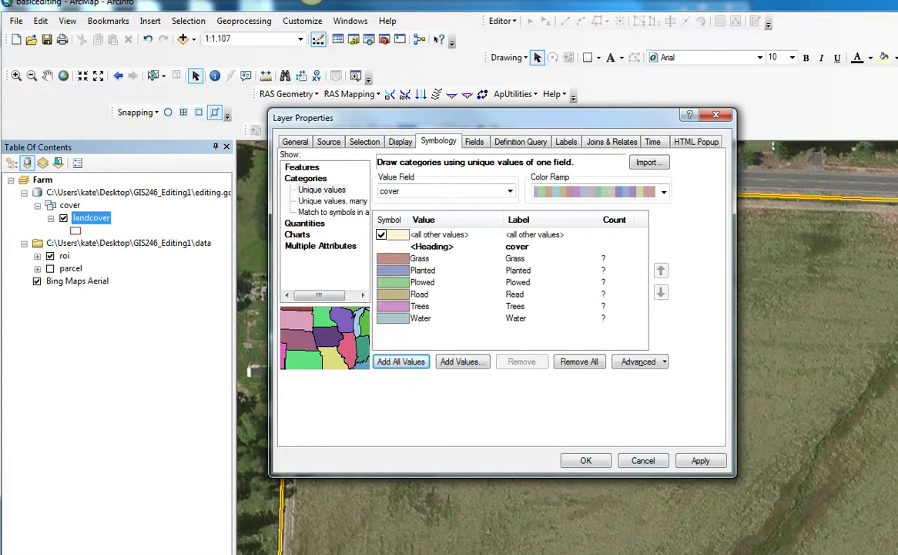
pyautogui.click(585, 460)
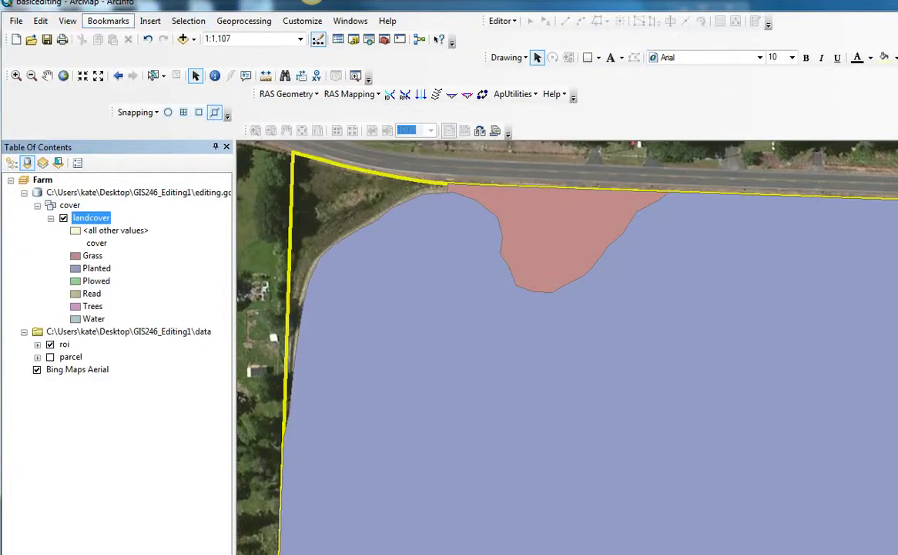
# Zoom the map out to the bookmarked extent of the whole farm and deselect the landcover layer in the layer list.
pyautogui.click(108, 20)
pyautogui.click(112, 68)
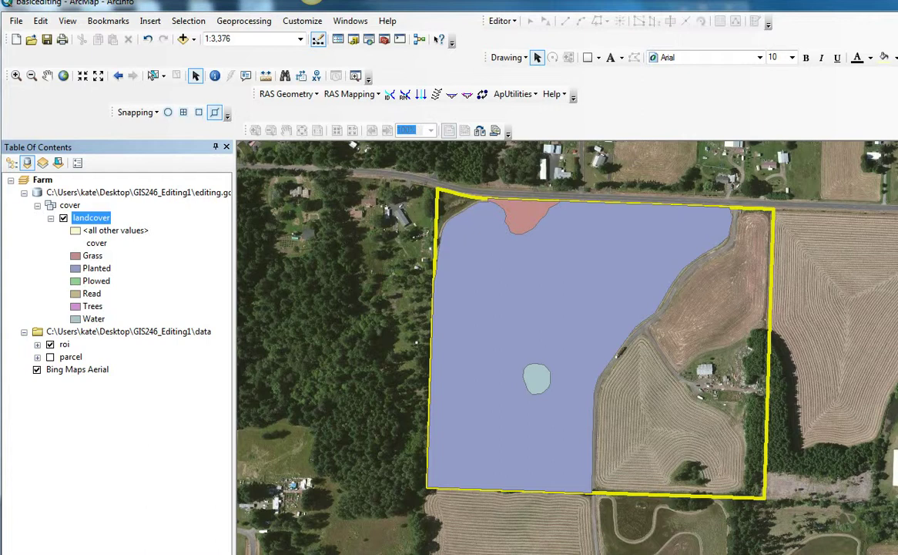
pyautogui.click(127, 441)
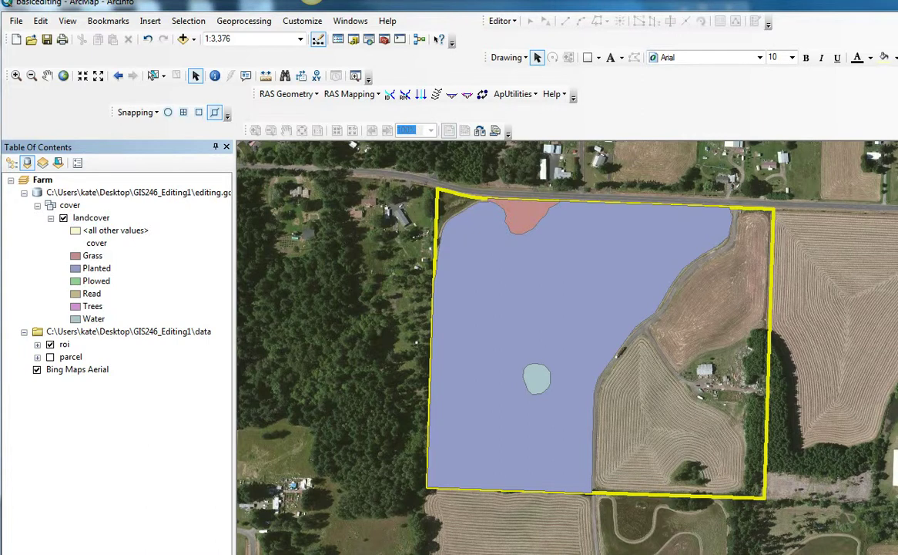